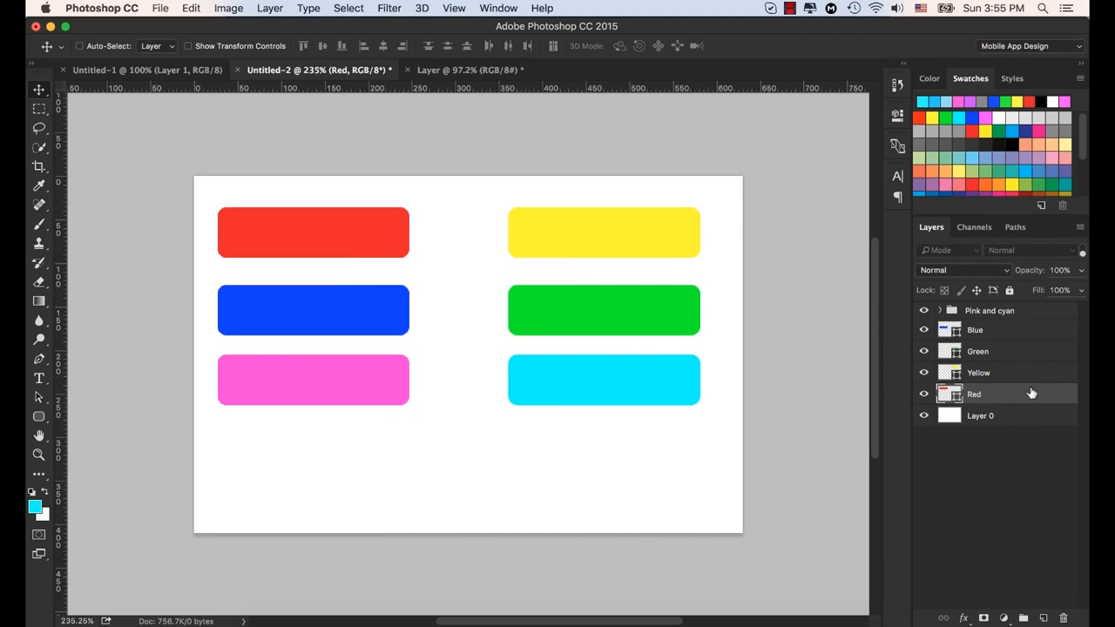
Step: Add a Drop Shadow effect to the Red shape layer, keeping the red button in view beside the settings
click(982, 392)
click(964, 619)
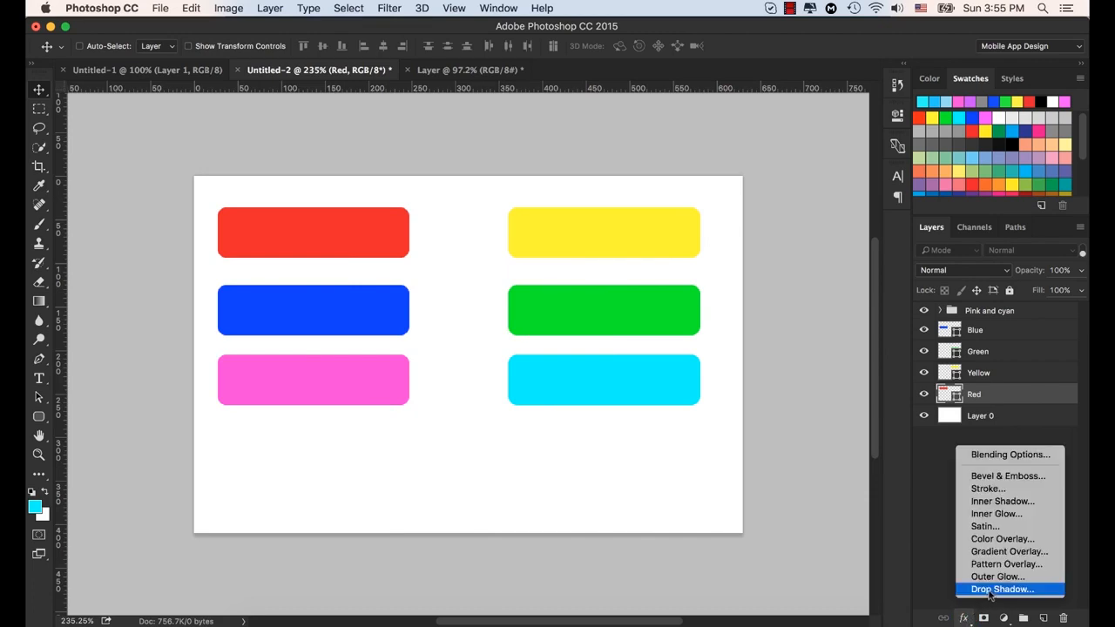
click(1000, 590)
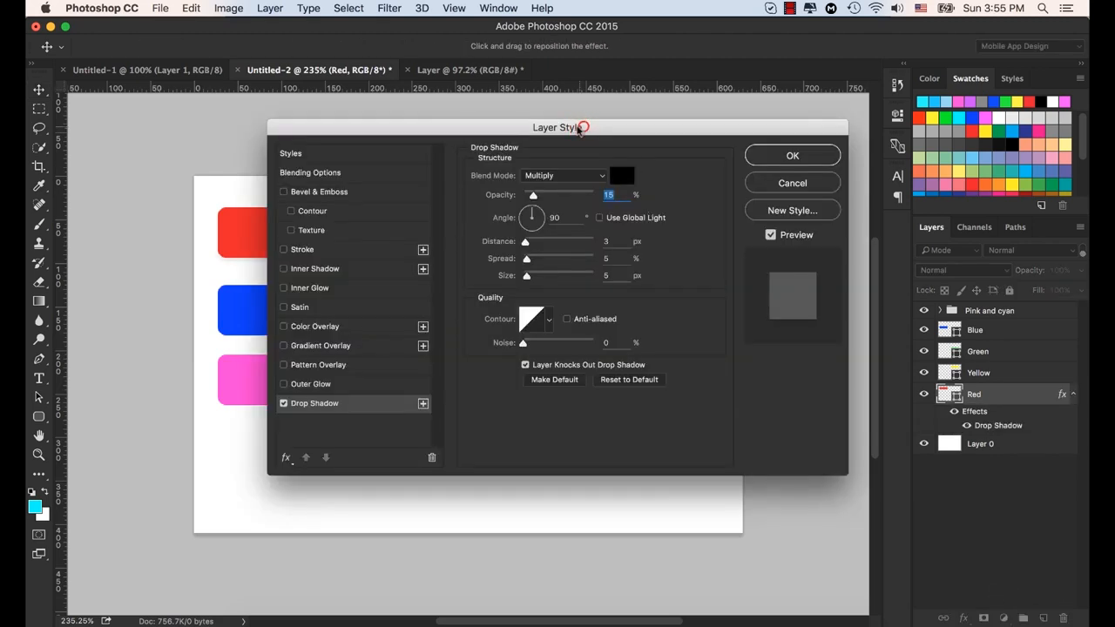
drag(562, 126, 760, 87)
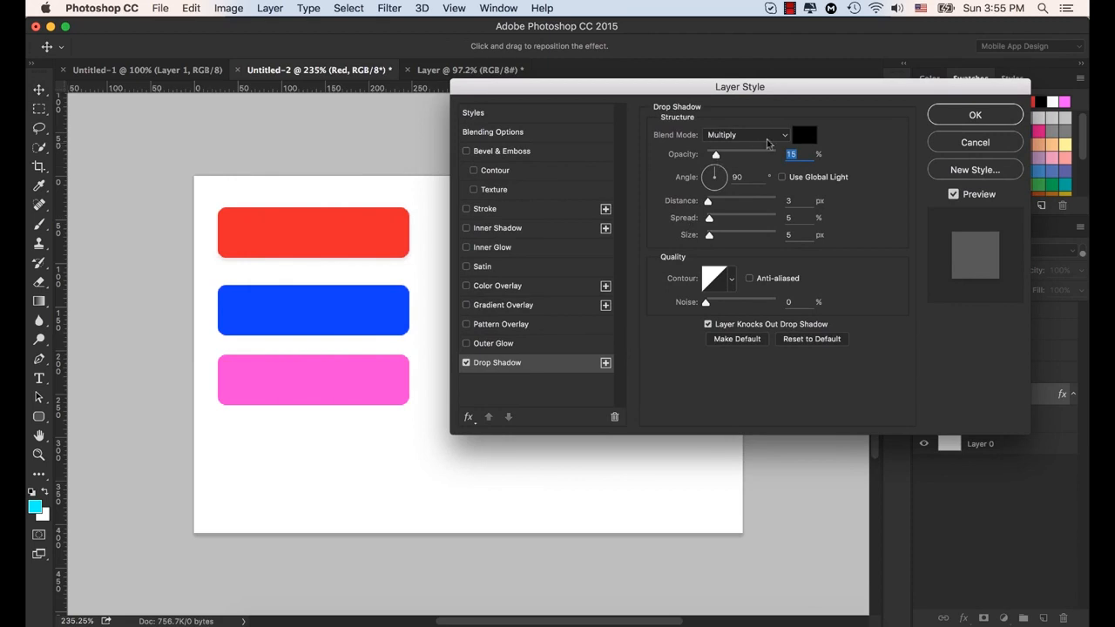
Step: Set the red button's drop shadow to Normal blend mode and 100% opacity
click(783, 137)
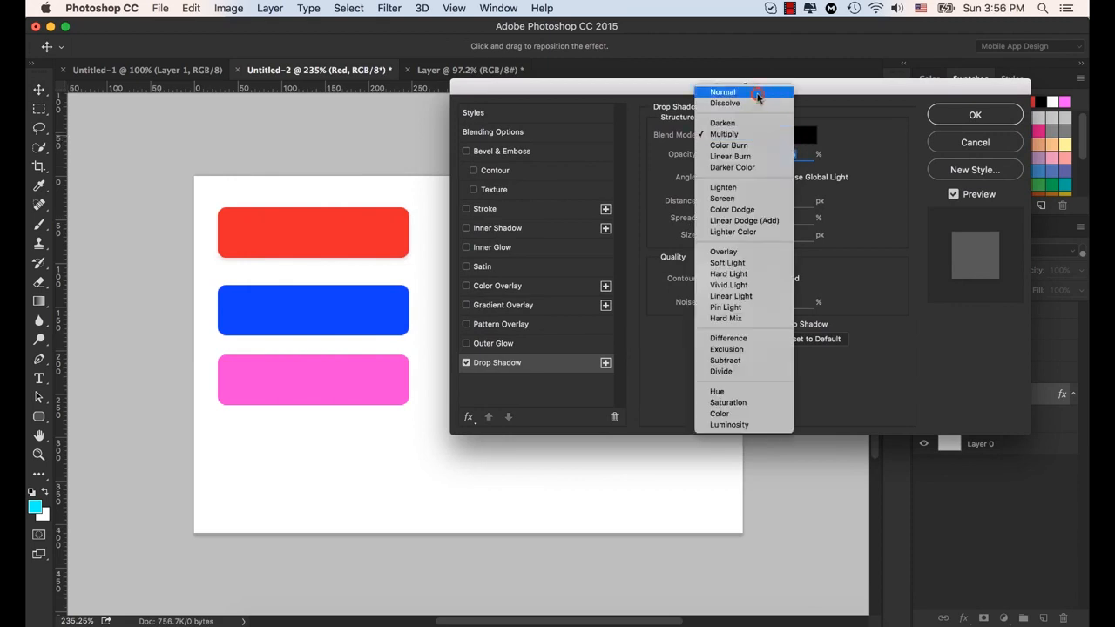
click(751, 94)
drag(716, 154, 779, 159)
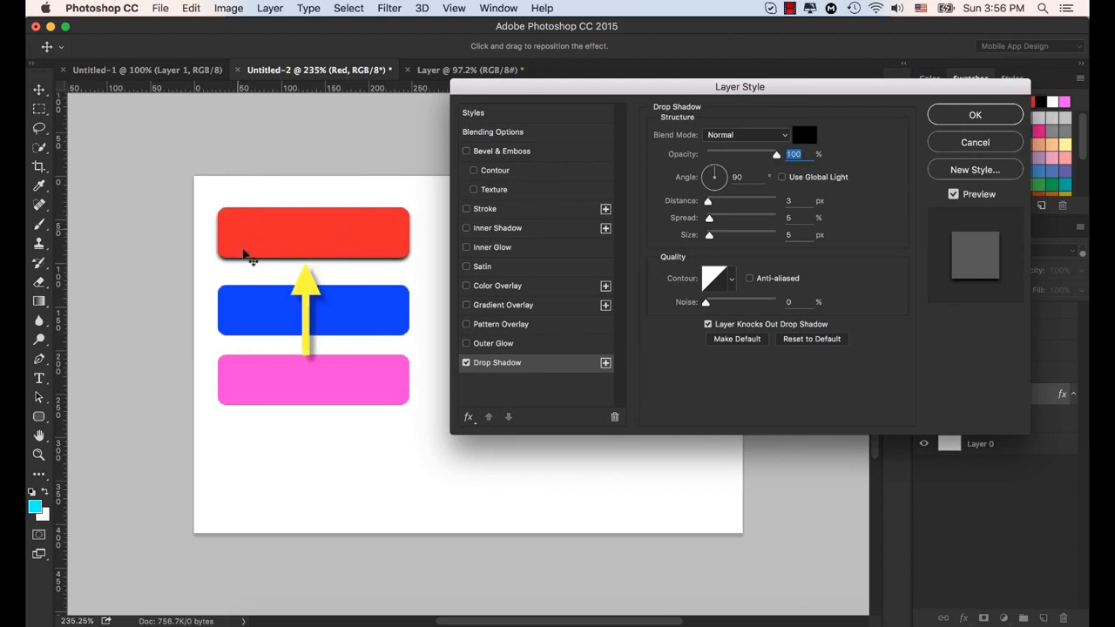
drag(669, 95, 643, 96)
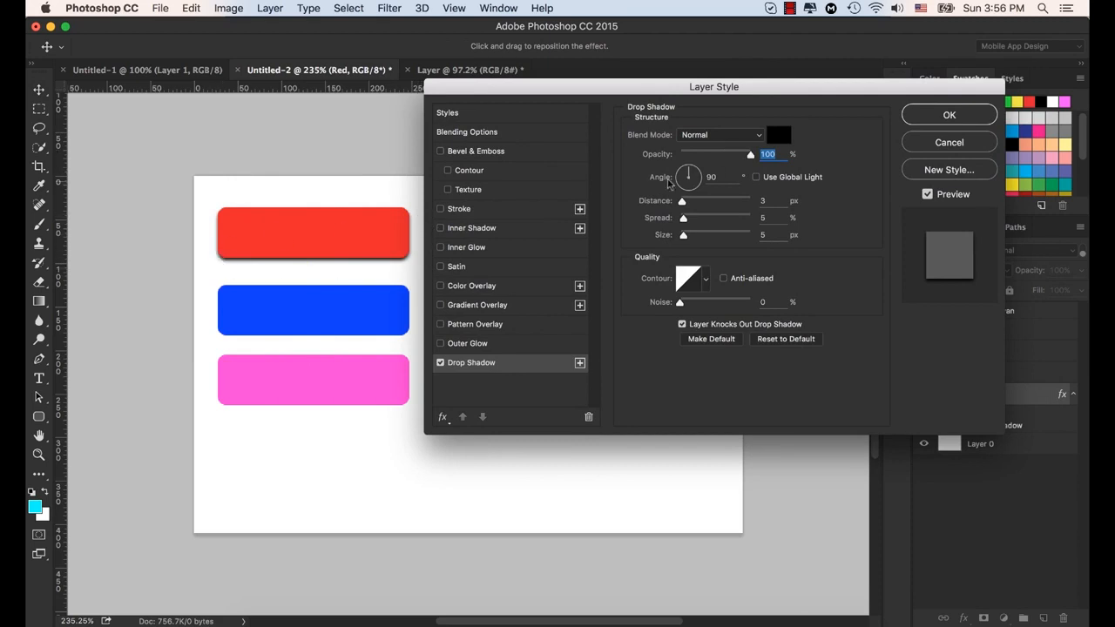
Step: Try the red button's drop shadow at angles of -90°, -176° and 2°
drag(689, 169, 689, 202)
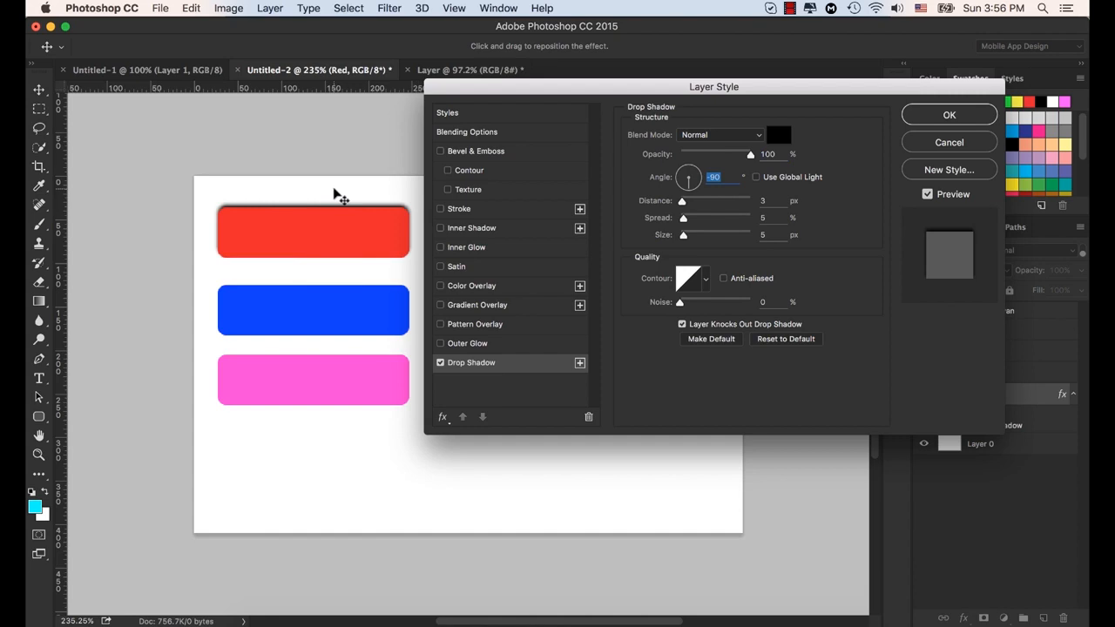
drag(680, 198, 667, 183)
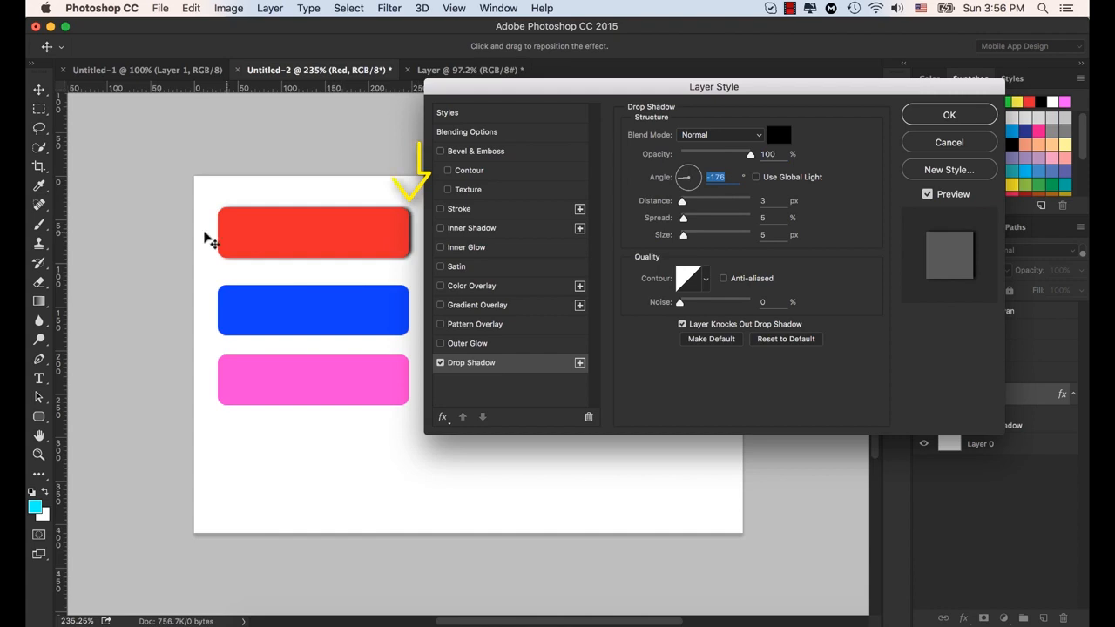
drag(683, 185, 712, 177)
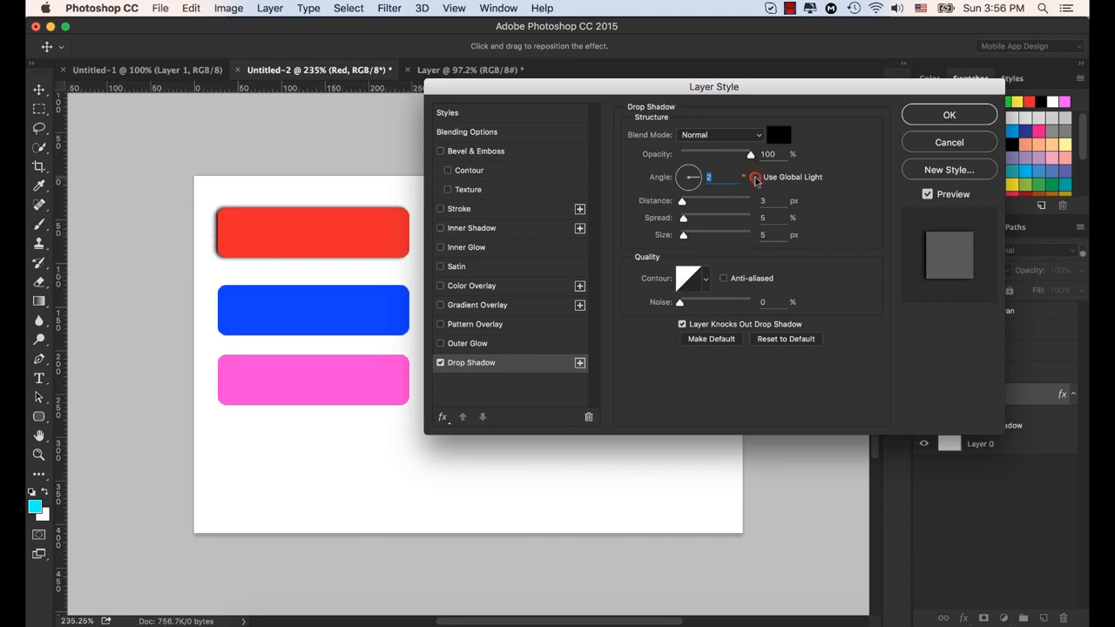
Step: Toggle Use Global Light on and off for the drop shadow, and set its angle to 90°
click(755, 177)
click(757, 178)
click(756, 177)
click(756, 177)
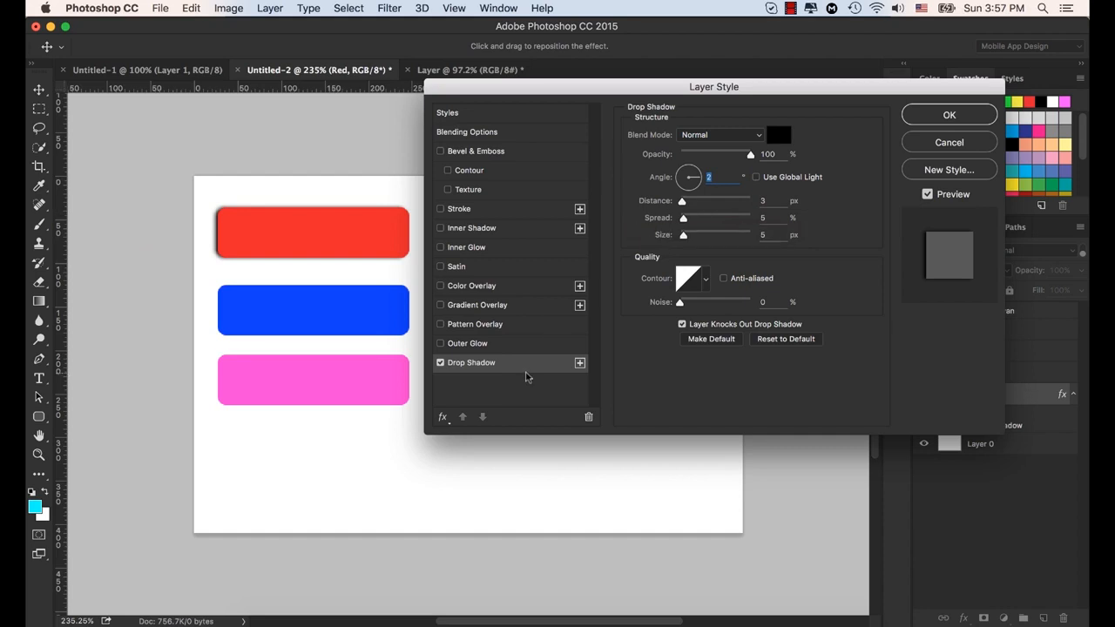
click(700, 181)
drag(702, 184, 689, 159)
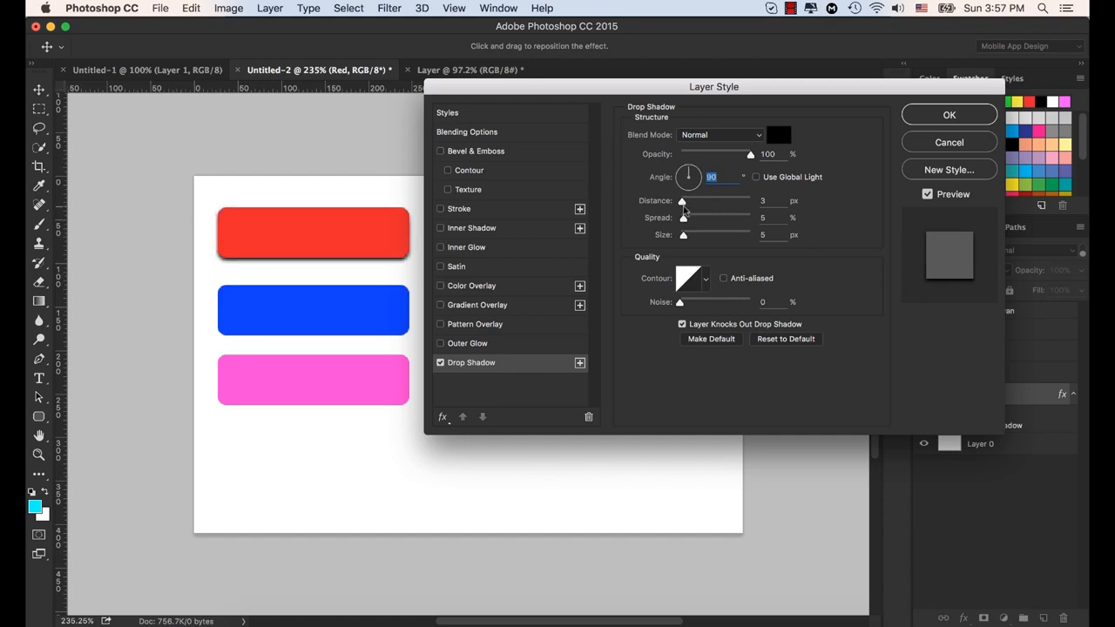
Step: Increase the drop shadow's distance to 12 px
click(755, 202)
click(684, 202)
mouse_move(684, 207)
mouse_down()
mouse_move(702, 207)
mouse_move(688, 209)
mouse_up()
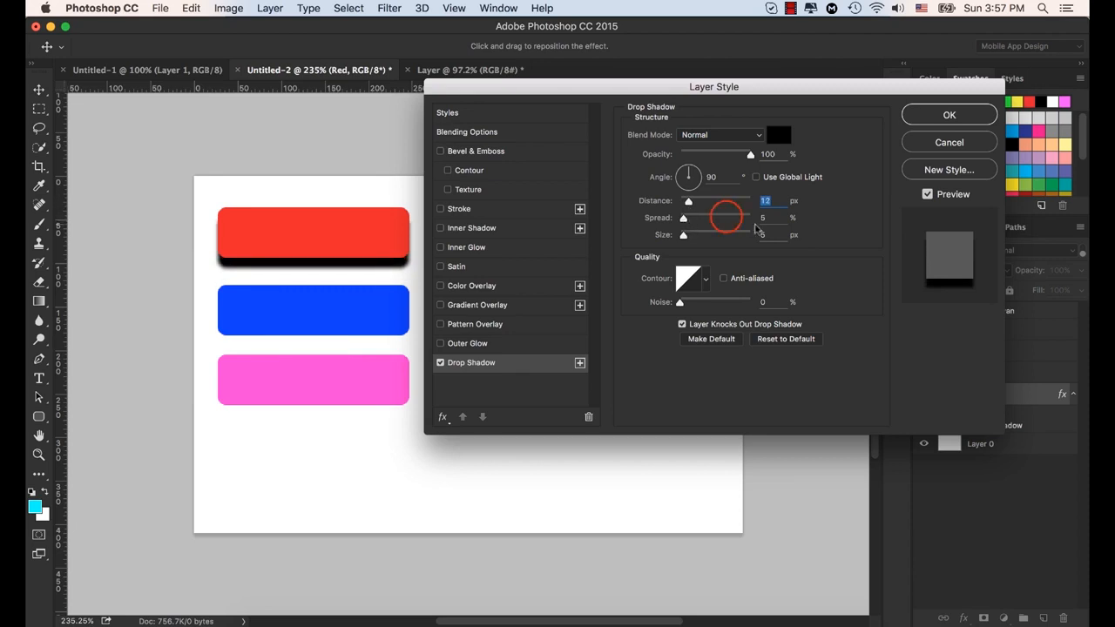
Step: Try the drop shadow's spread at 100%, lower it to 8%, and adjust the shadow size to 5 px
key(Tab)
click(684, 220)
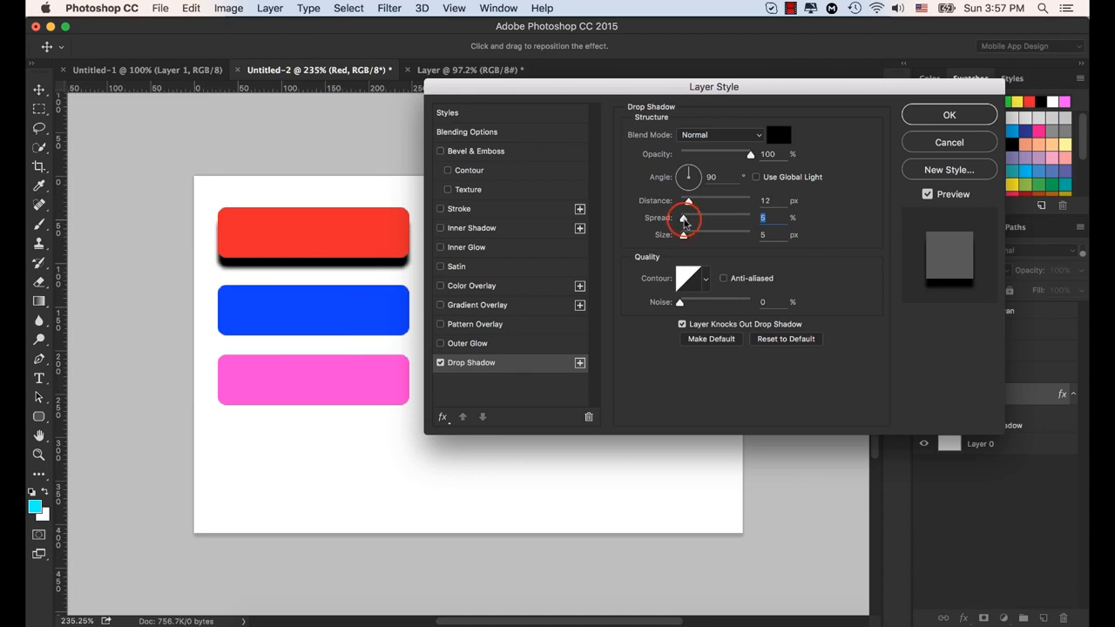
drag(684, 220, 756, 224)
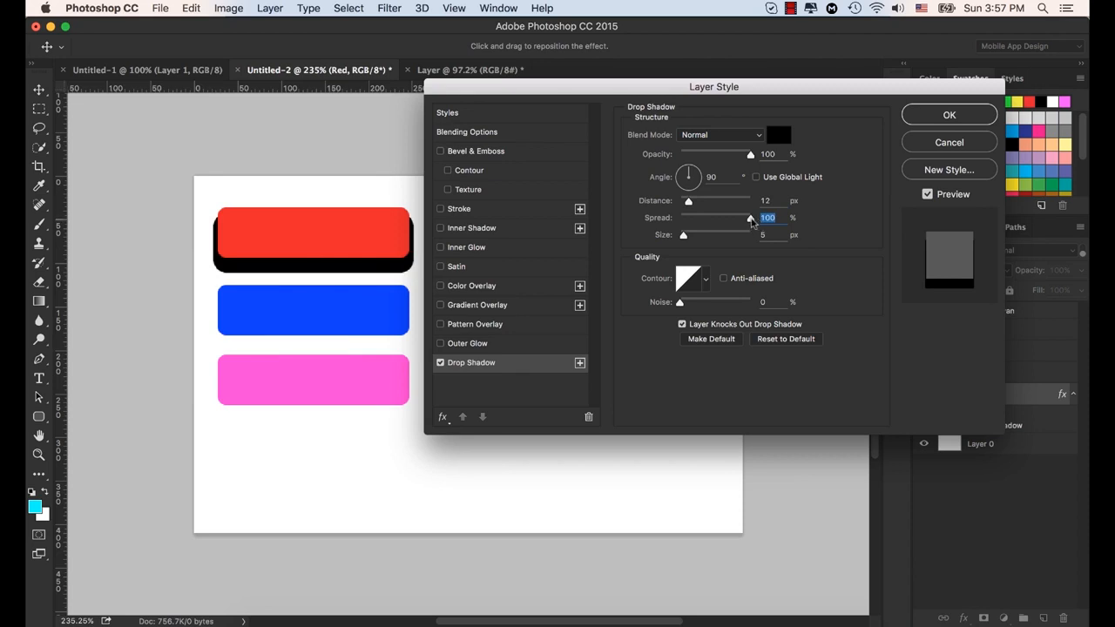
drag(751, 223, 686, 241)
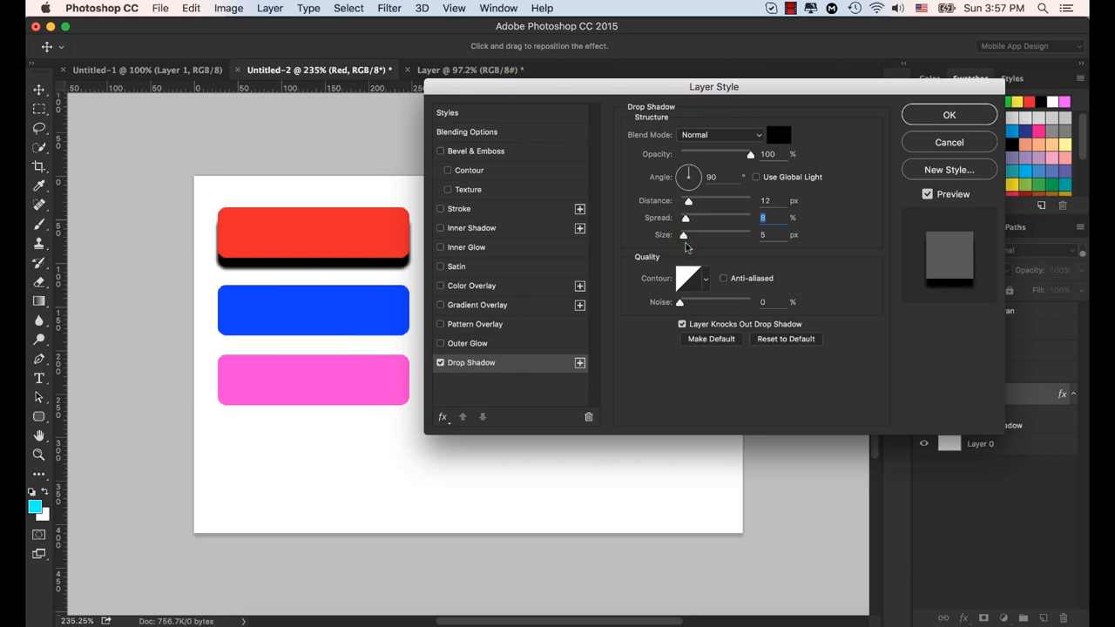
click(766, 235)
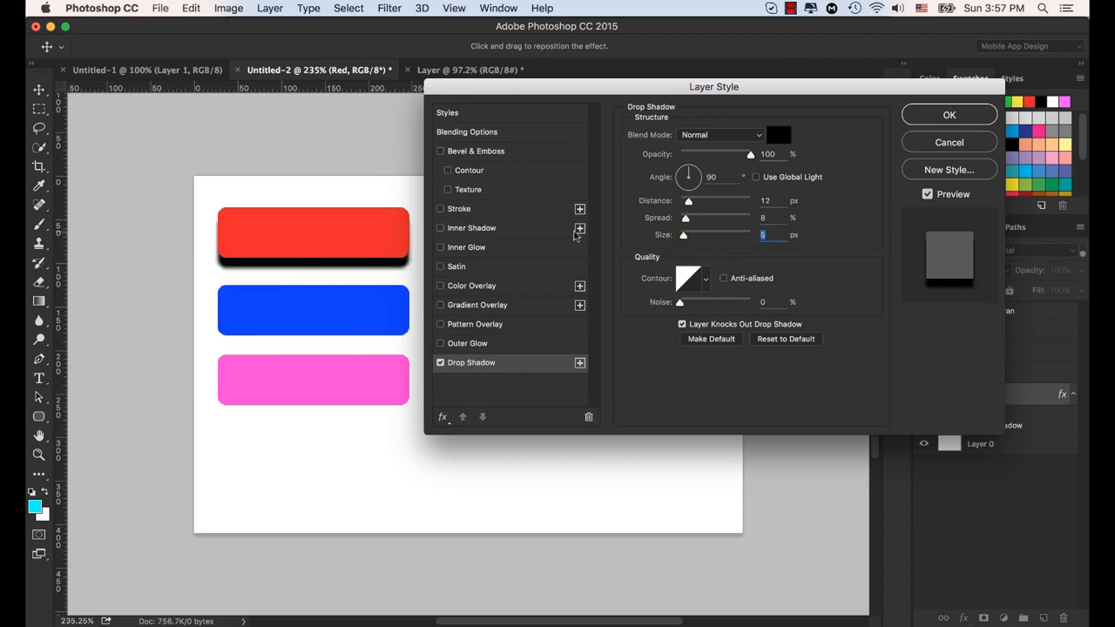
mouse_move(683, 235)
mouse_down()
mouse_move(746, 238)
mouse_move(686, 241)
mouse_up()
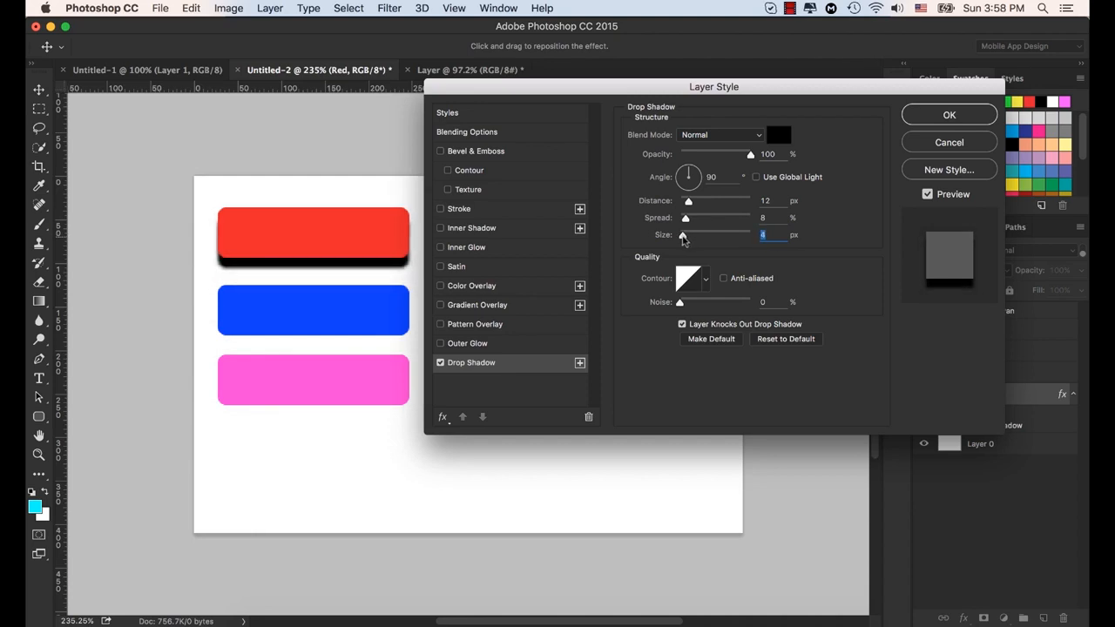
drag(686, 241, 683, 242)
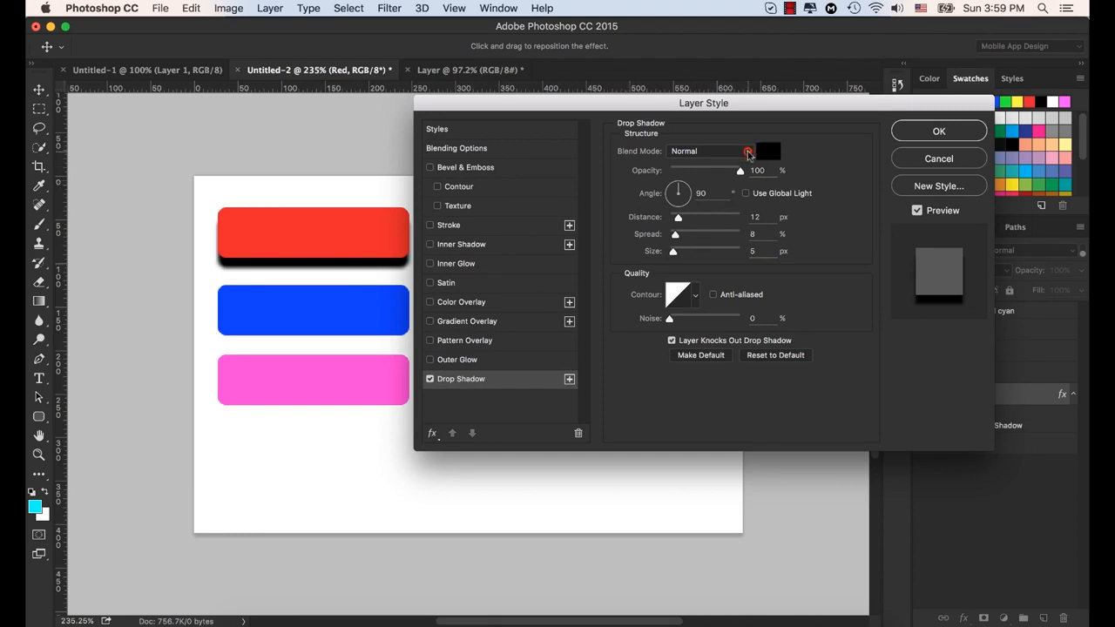
Step: Set the drop shadow to Multiply blend mode, 42% opacity, 2 px distance, 2% spread and 2 px size
click(748, 150)
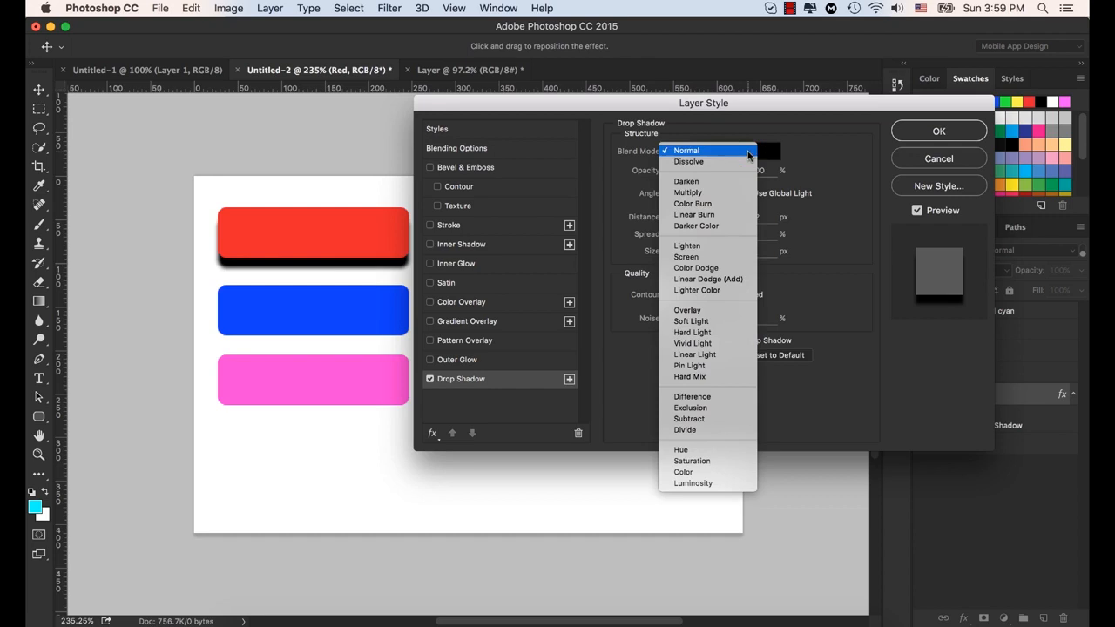
click(718, 192)
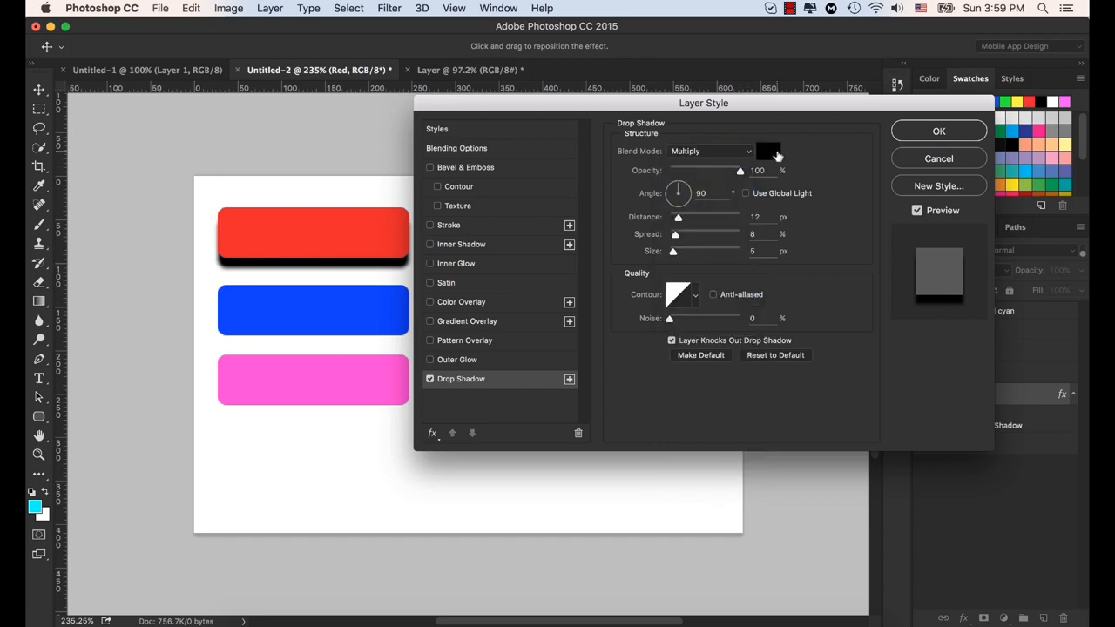
drag(678, 218, 672, 257)
drag(740, 172, 699, 174)
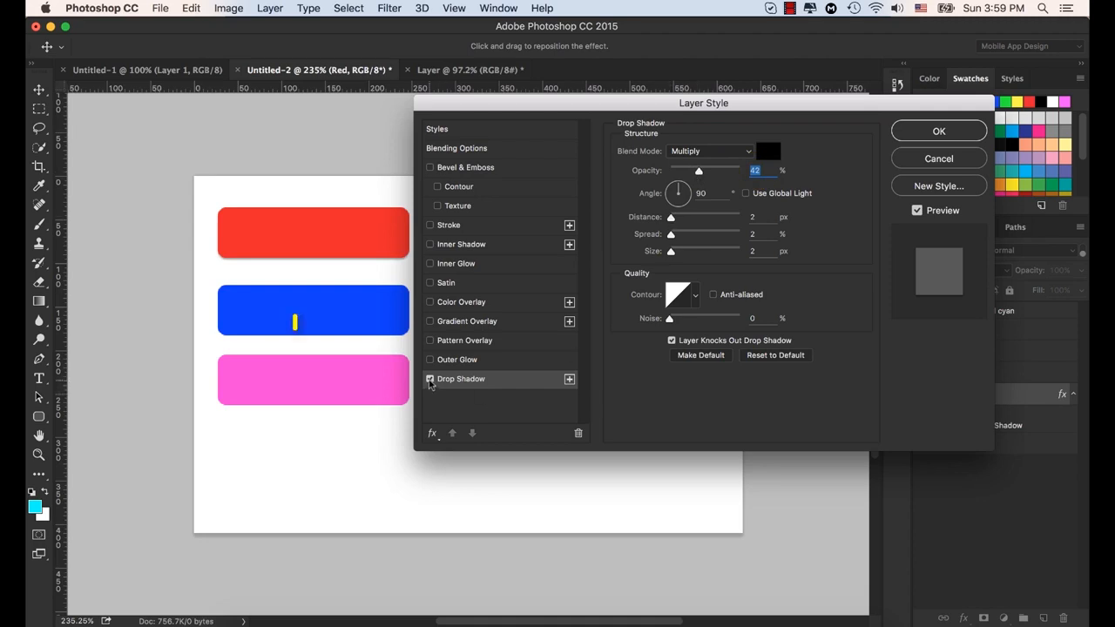
Step: Compare the red button with and without its drop shadow, leaving the effect on and applying the layer style
click(430, 380)
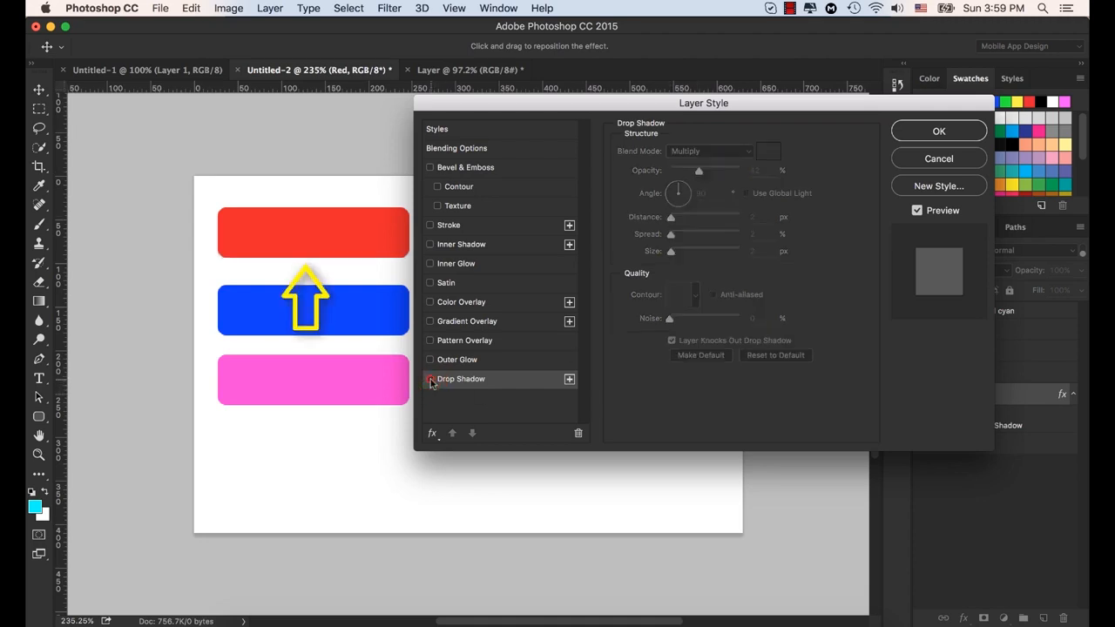
click(429, 380)
click(430, 379)
click(430, 380)
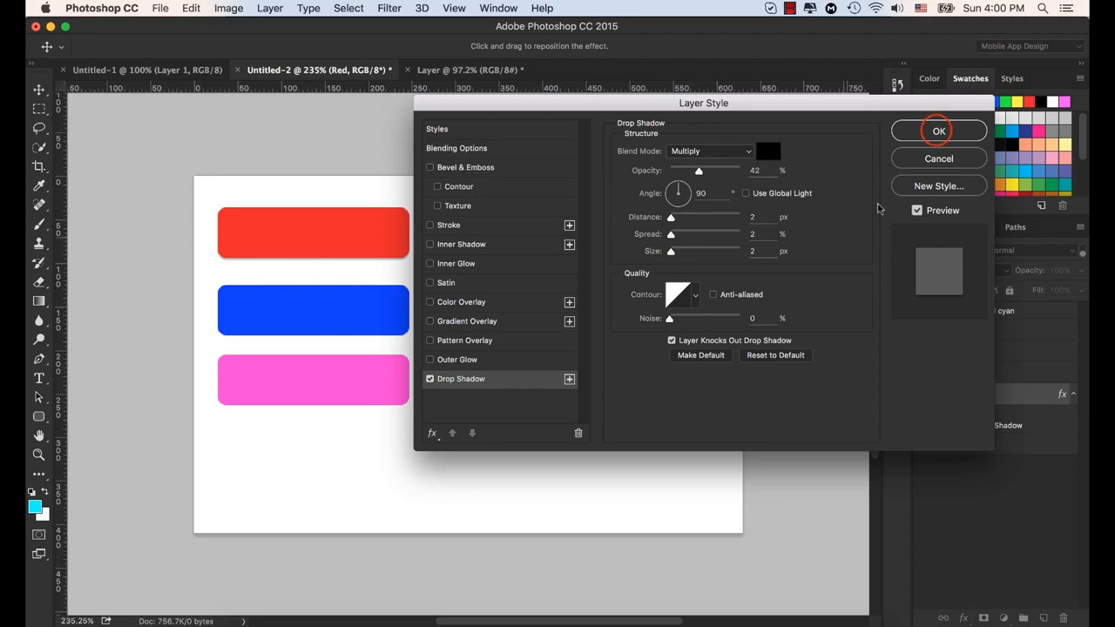
click(941, 129)
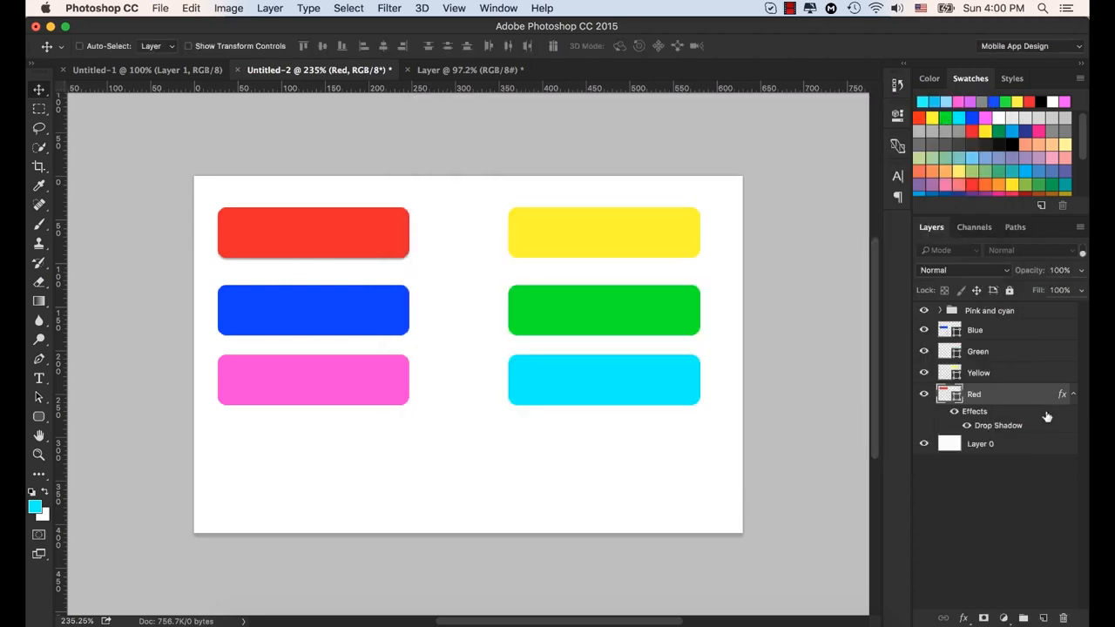
click(966, 426)
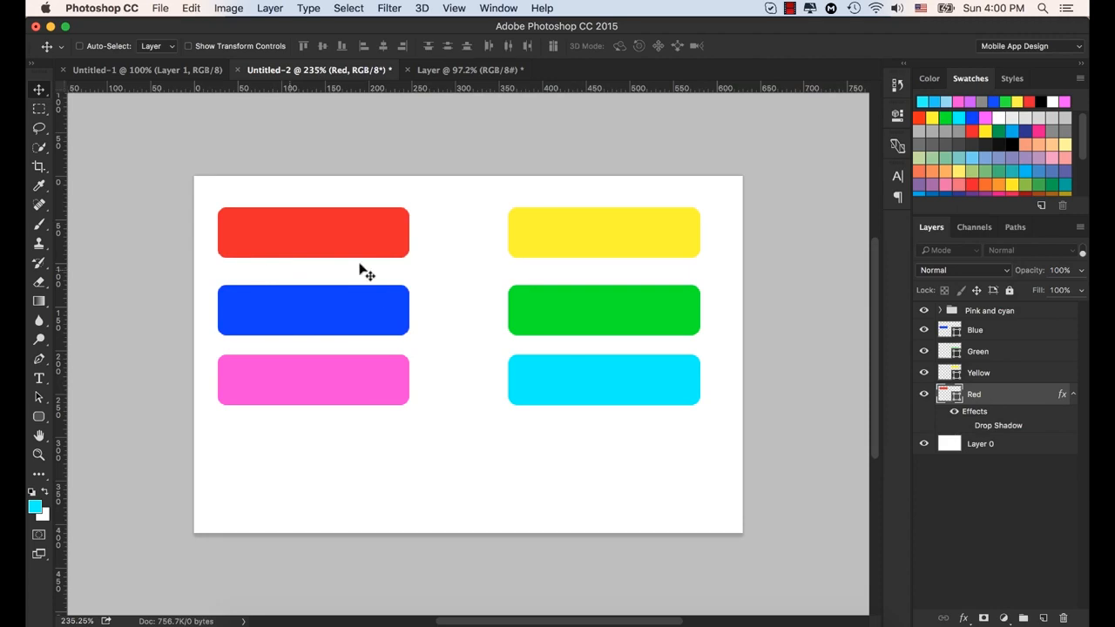
click(966, 426)
Step: Copy the Red layer's style and paste it onto the Blue layer
right_click(1016, 393)
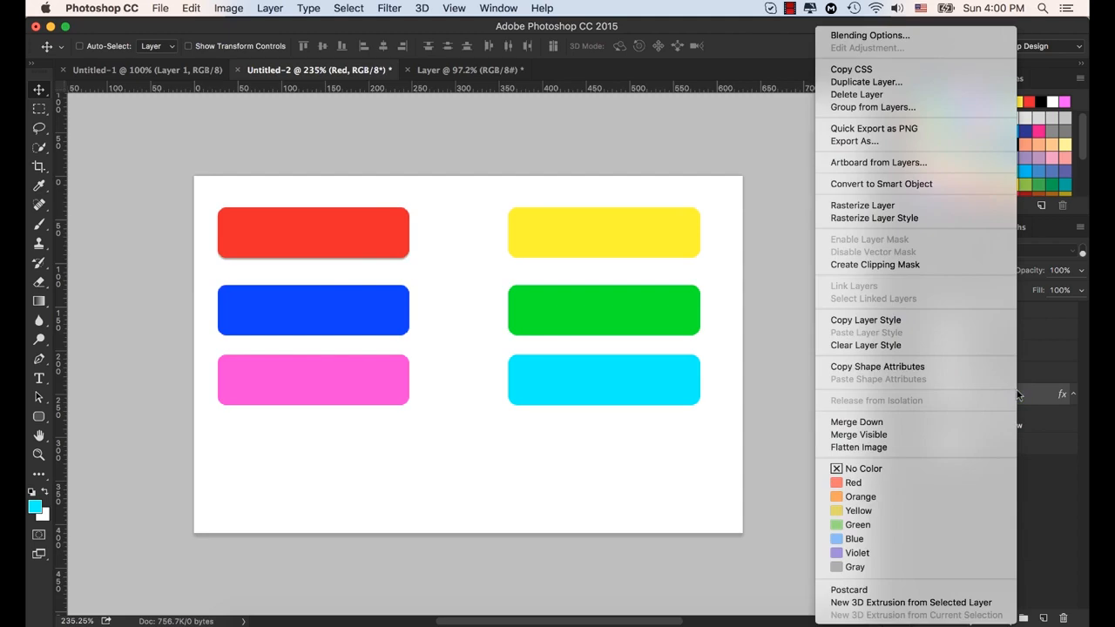
click(901, 321)
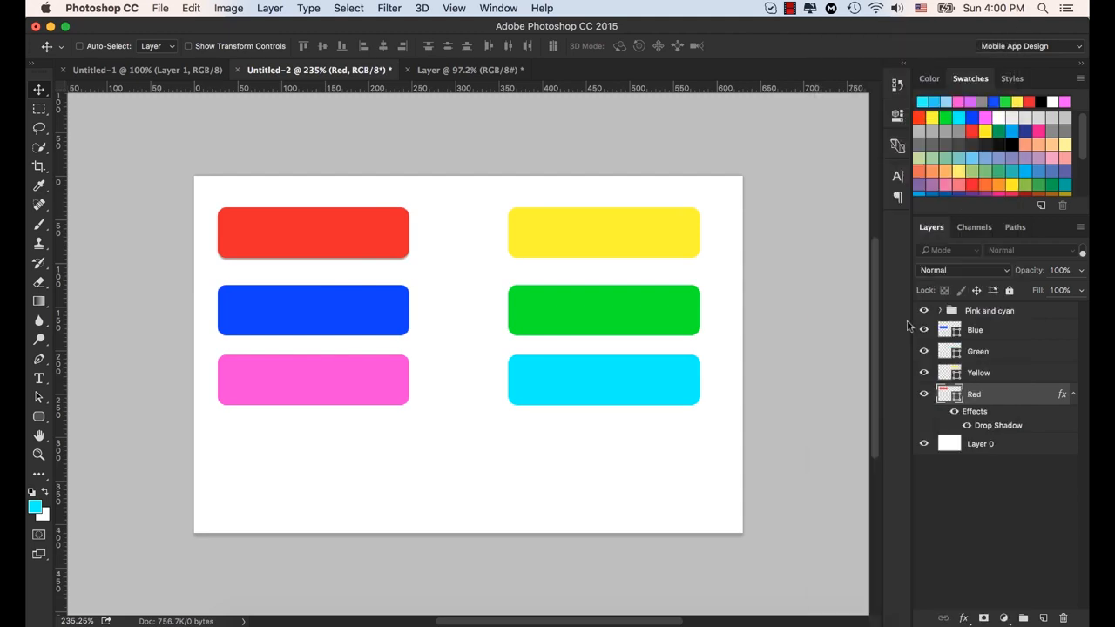
click(989, 331)
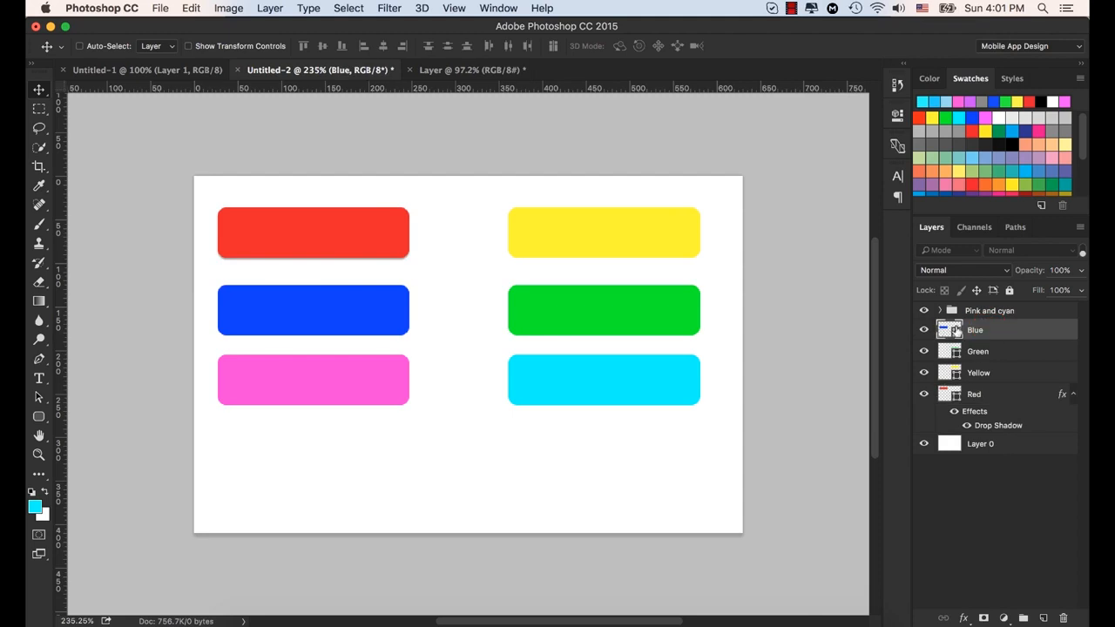
right_click(994, 331)
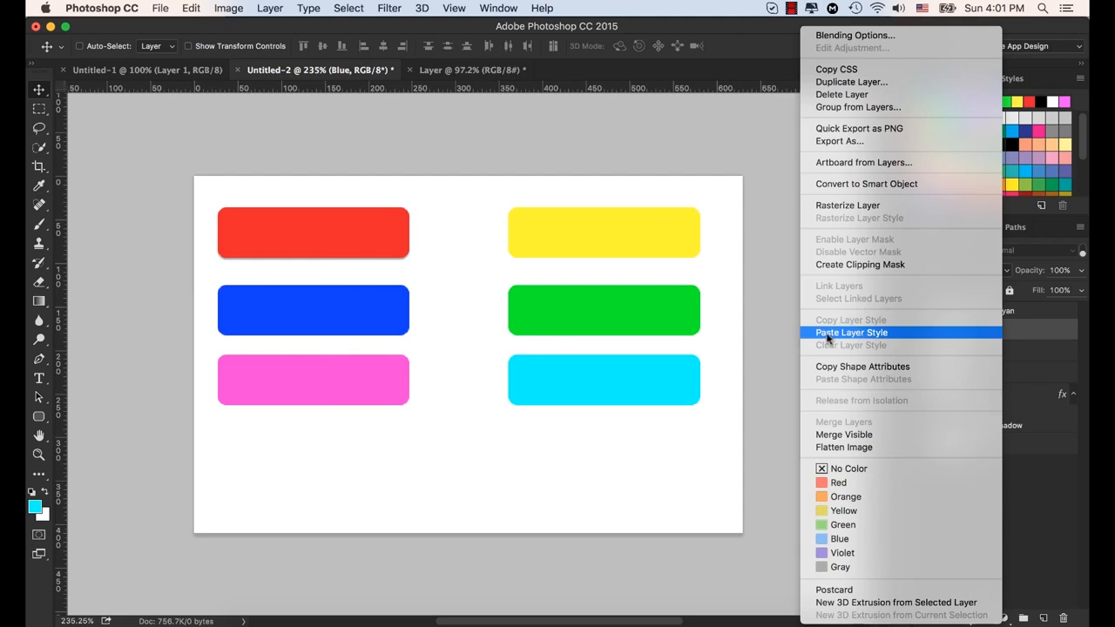
click(885, 333)
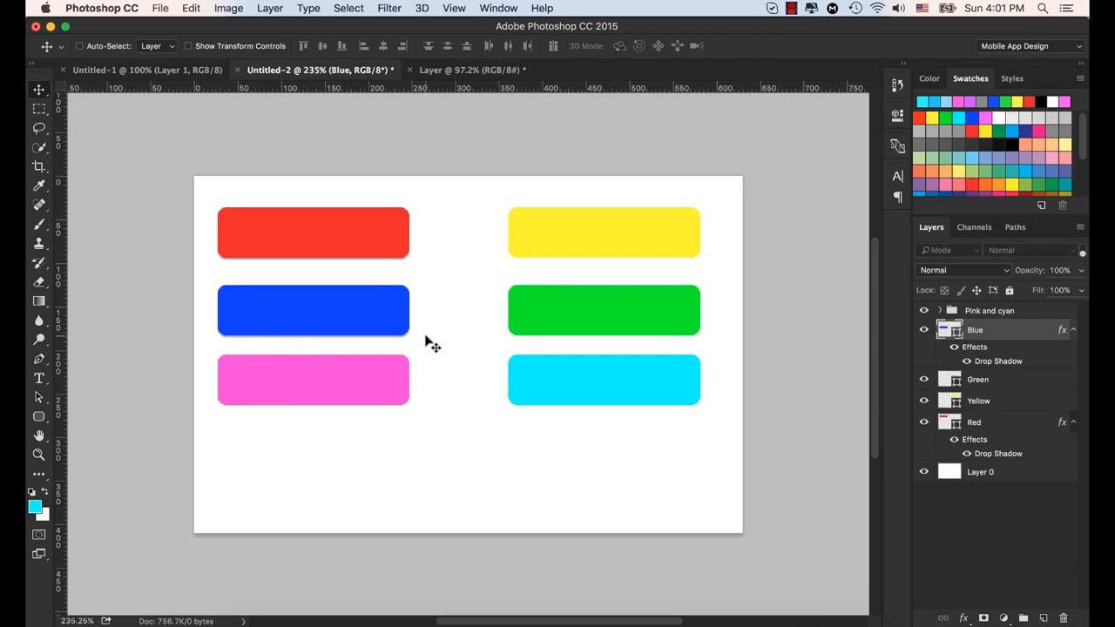
Step: Clear the layer style from the Blue layer
right_click(1011, 327)
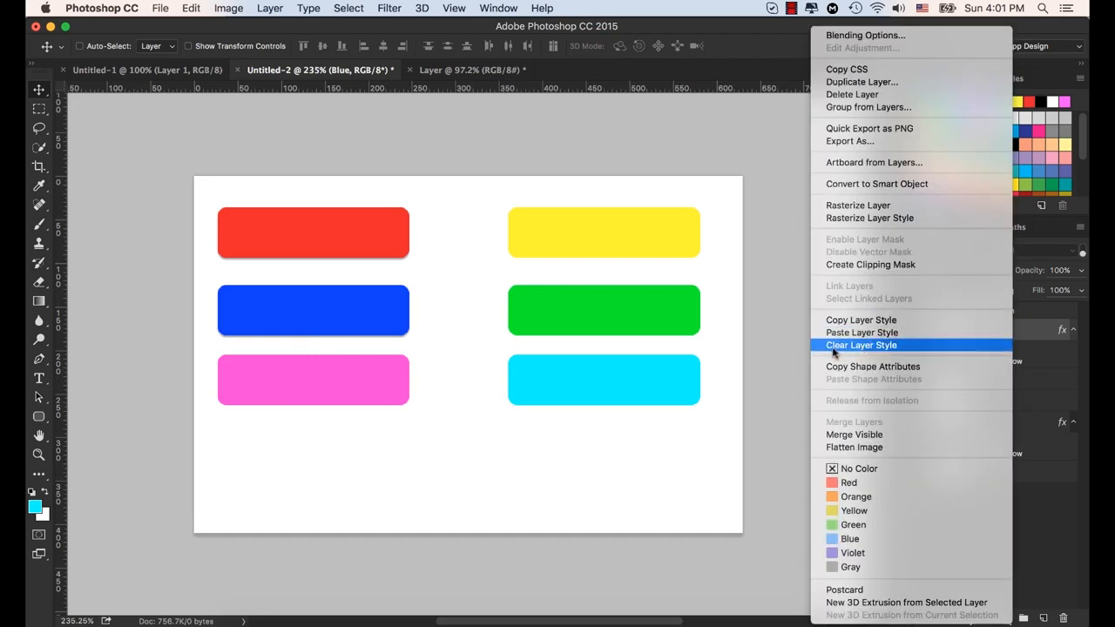
click(882, 346)
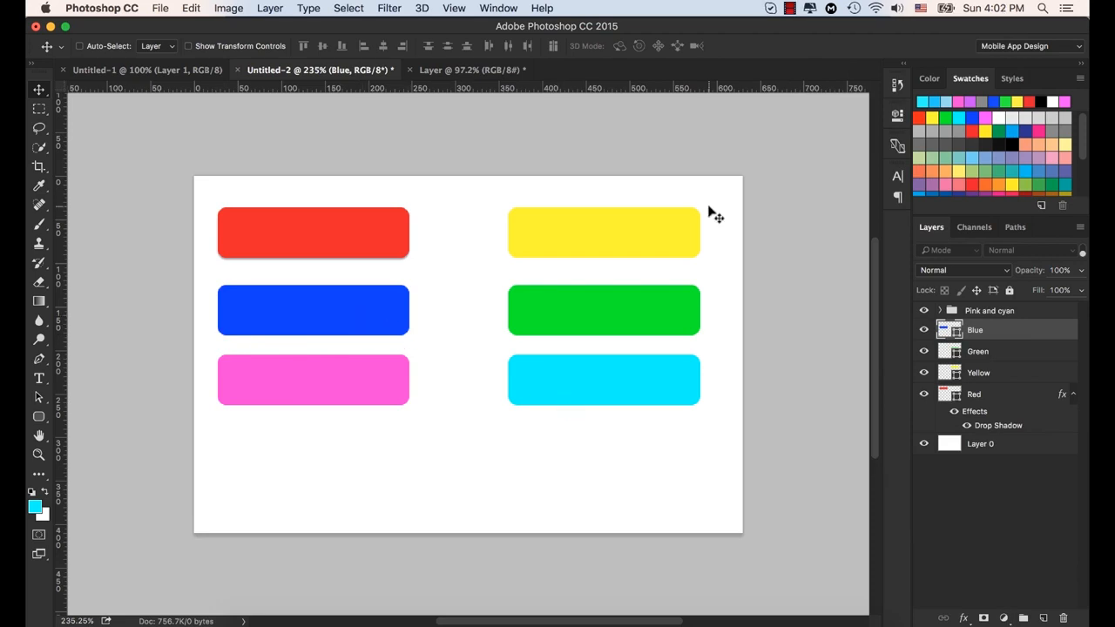
Step: Add a Color Overlay effect to the Green layer and move the settings dialog clear of its button
click(981, 352)
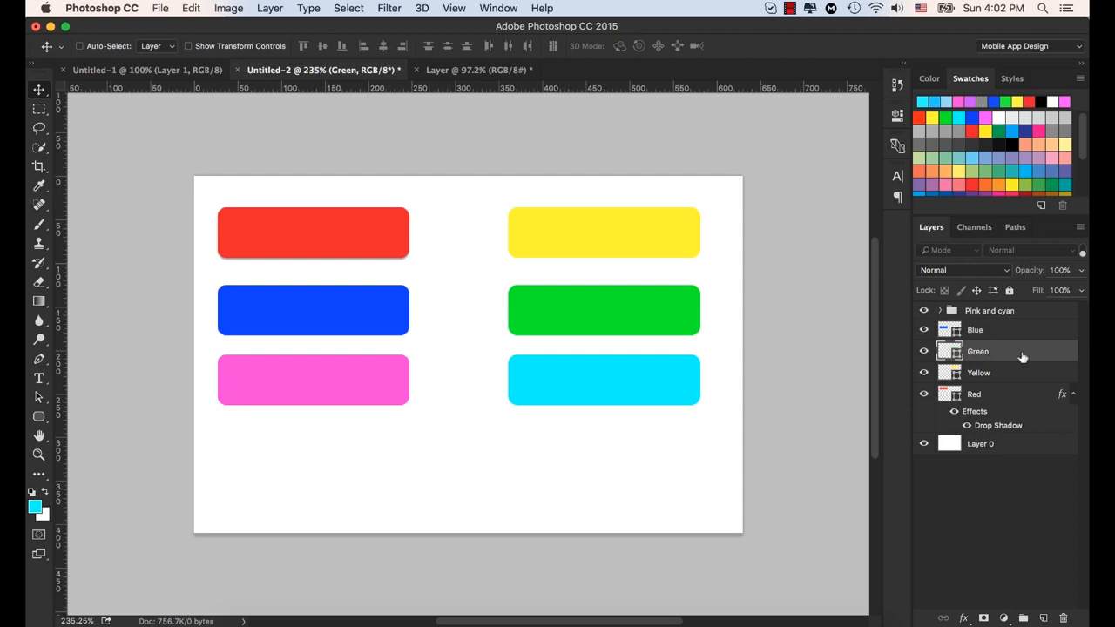
click(963, 617)
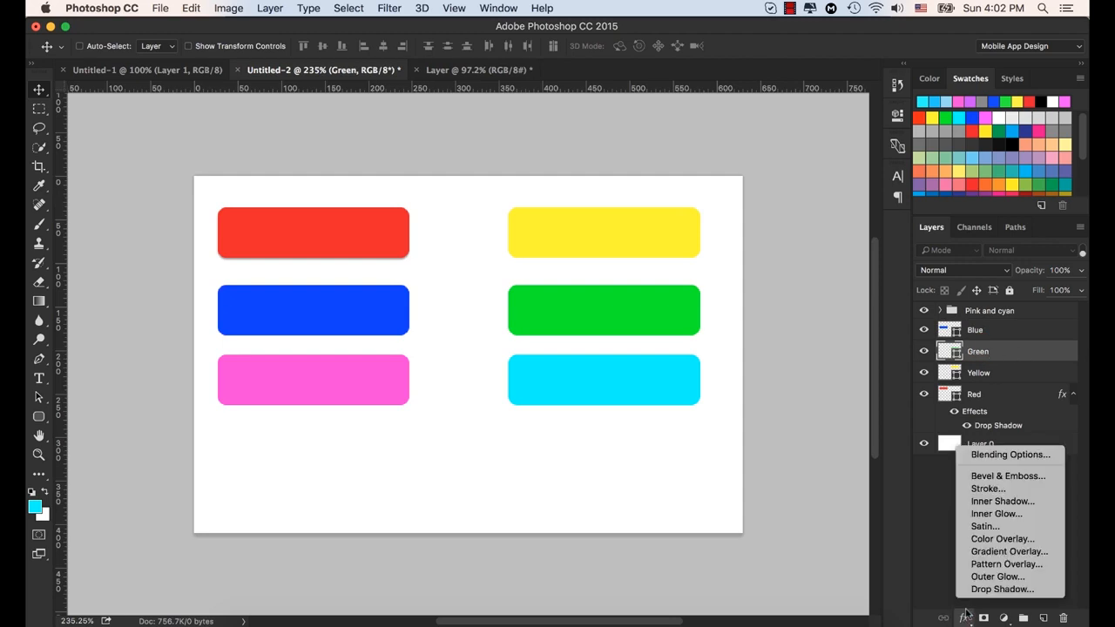
click(1003, 539)
click(685, 102)
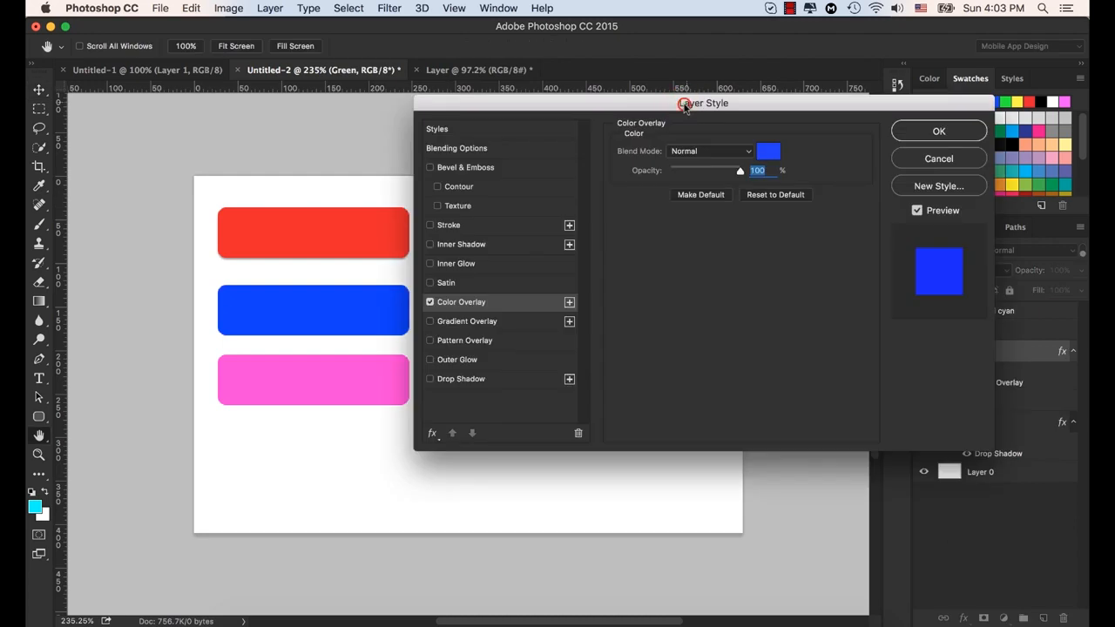
drag(685, 103, 734, 138)
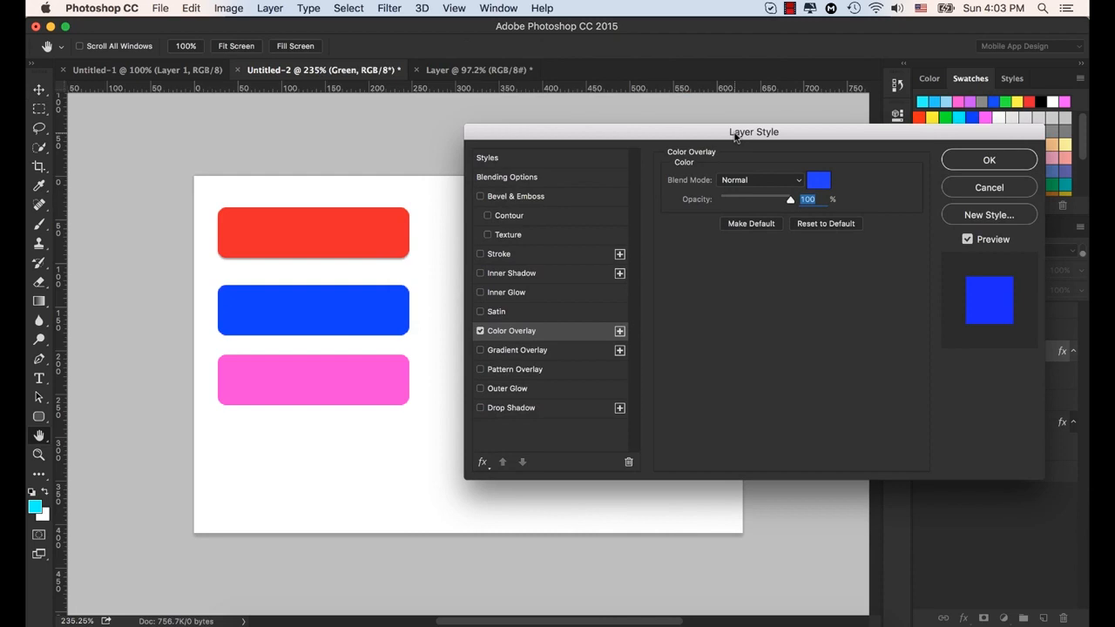
drag(734, 138, 585, 155)
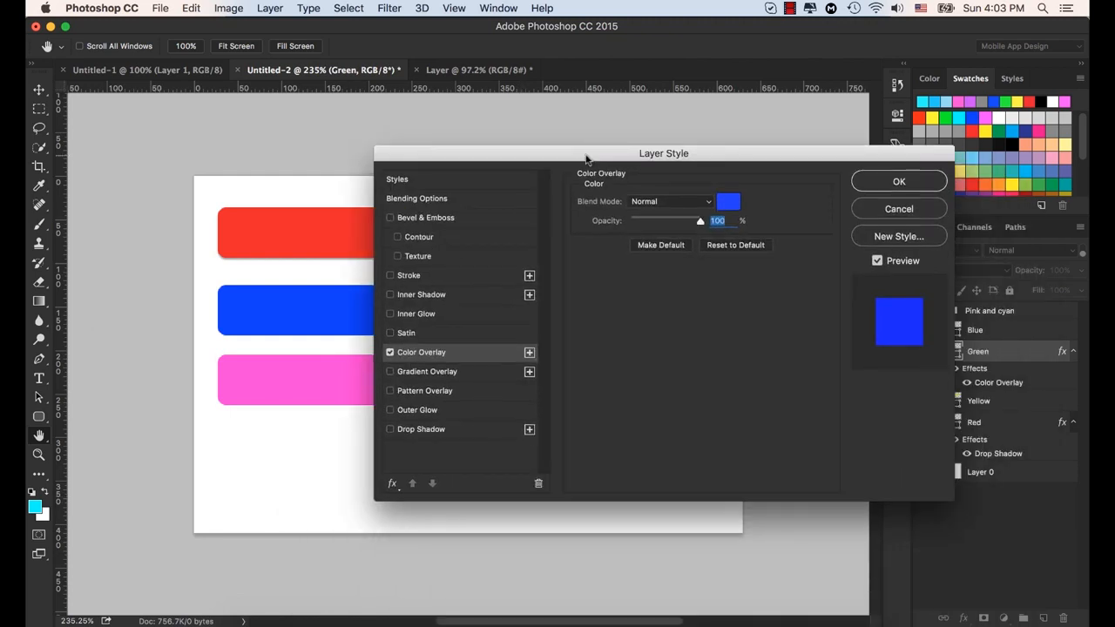
drag(715, 157, 629, 366)
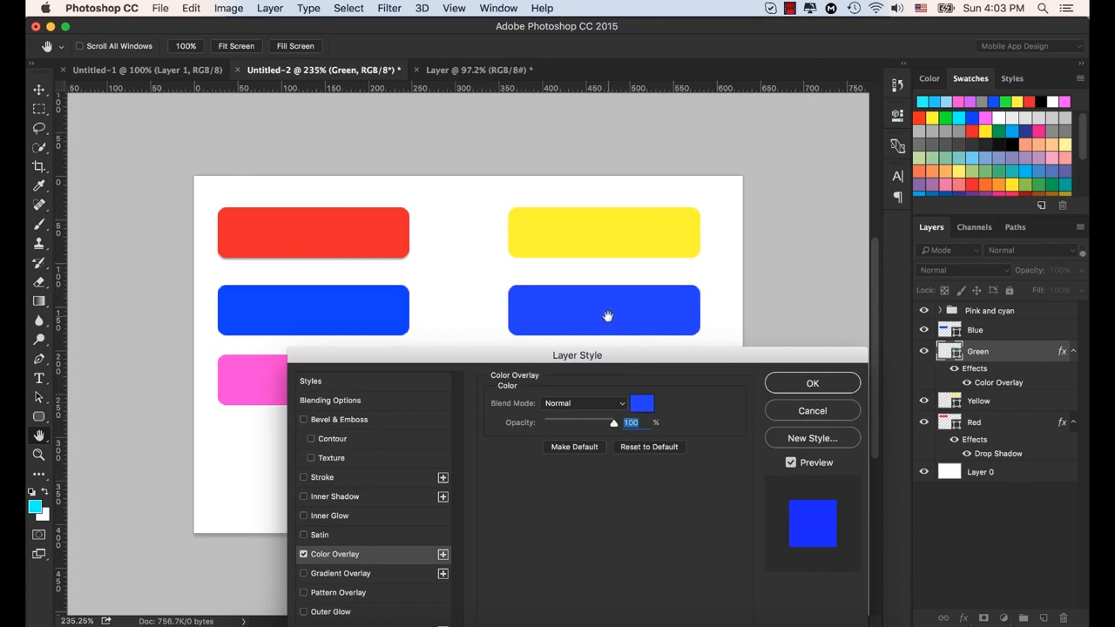
Step: Set the Green layer's overlay color to bright red, ff0600
click(642, 403)
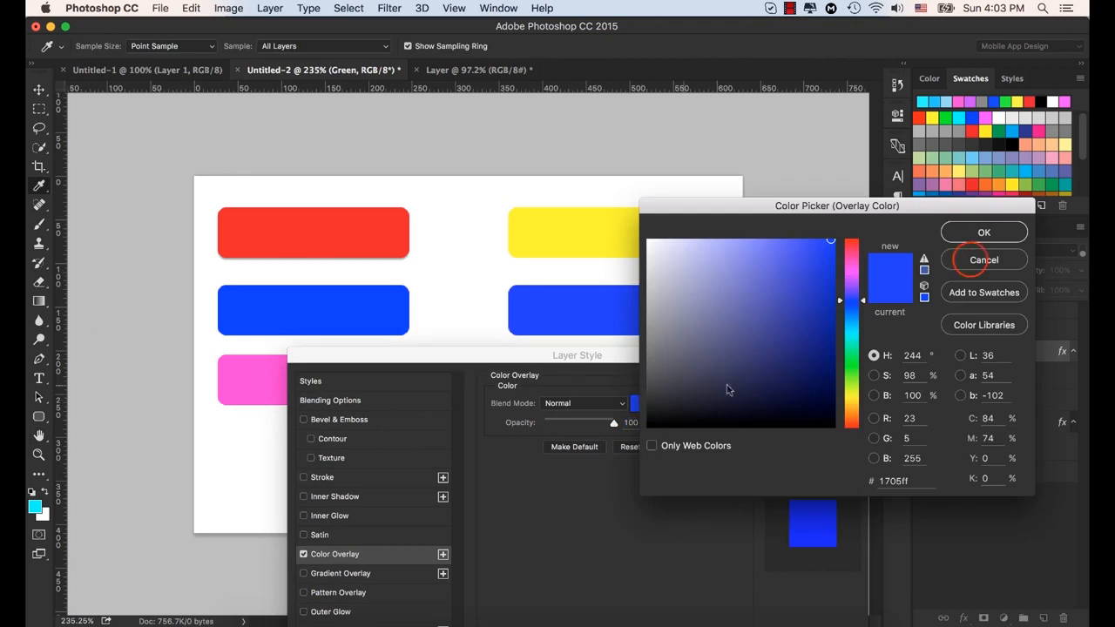
click(970, 260)
drag(703, 359, 700, 354)
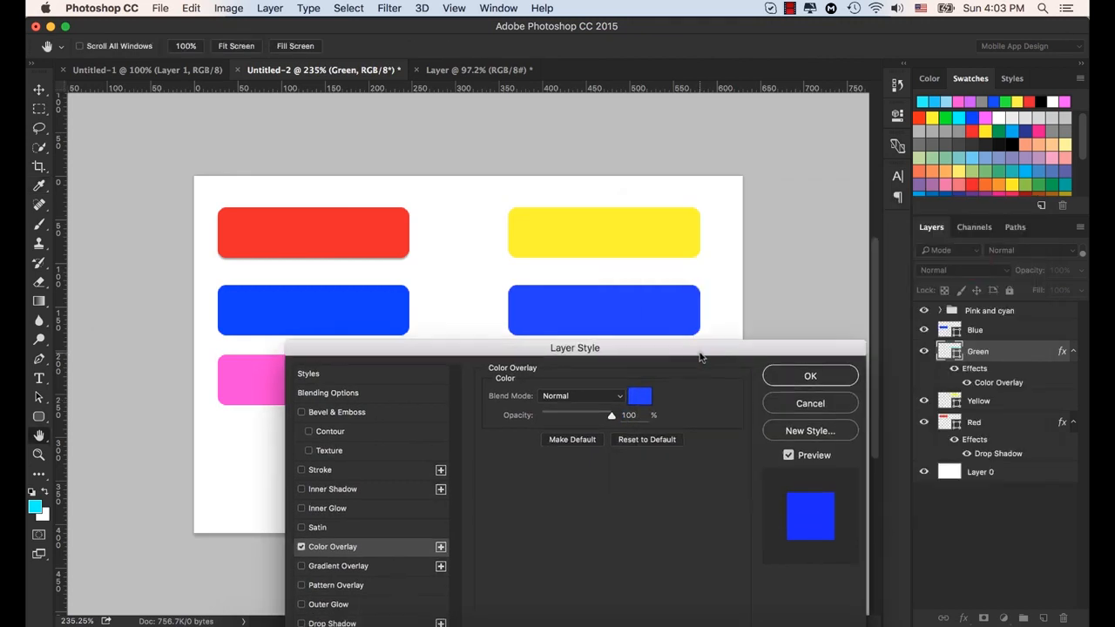
click(638, 396)
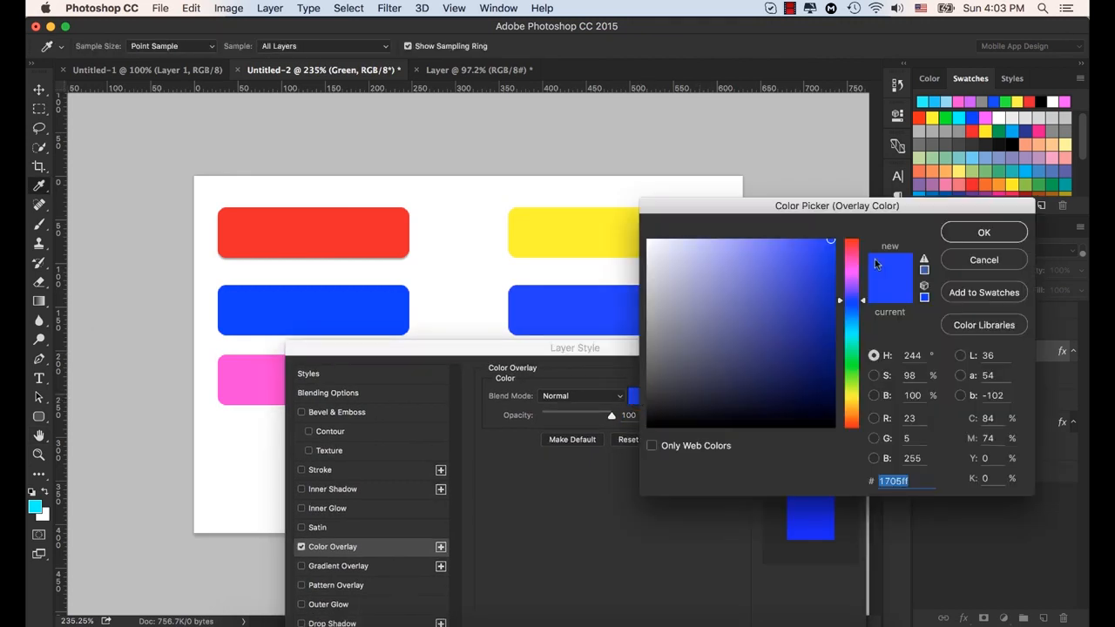
drag(852, 359, 857, 435)
drag(806, 253, 861, 231)
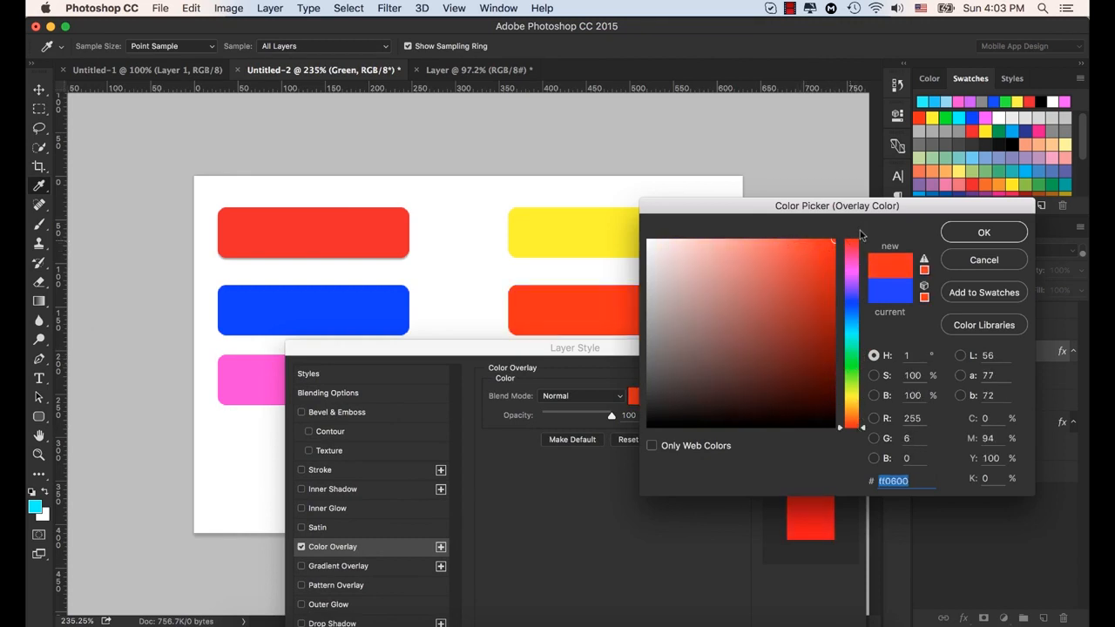
drag(776, 207, 848, 220)
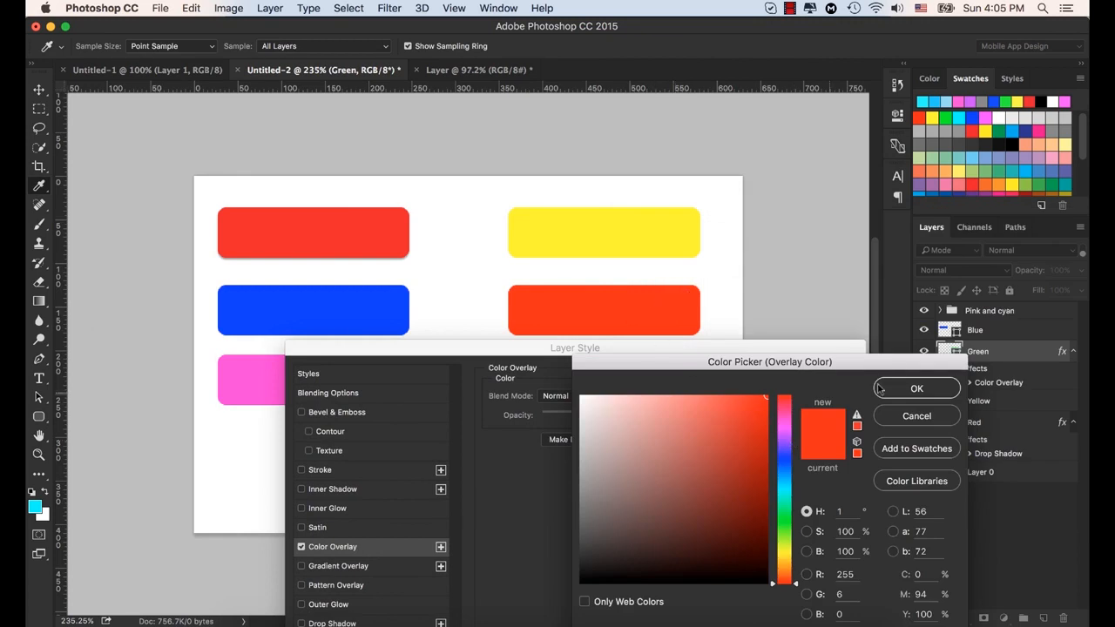
click(906, 390)
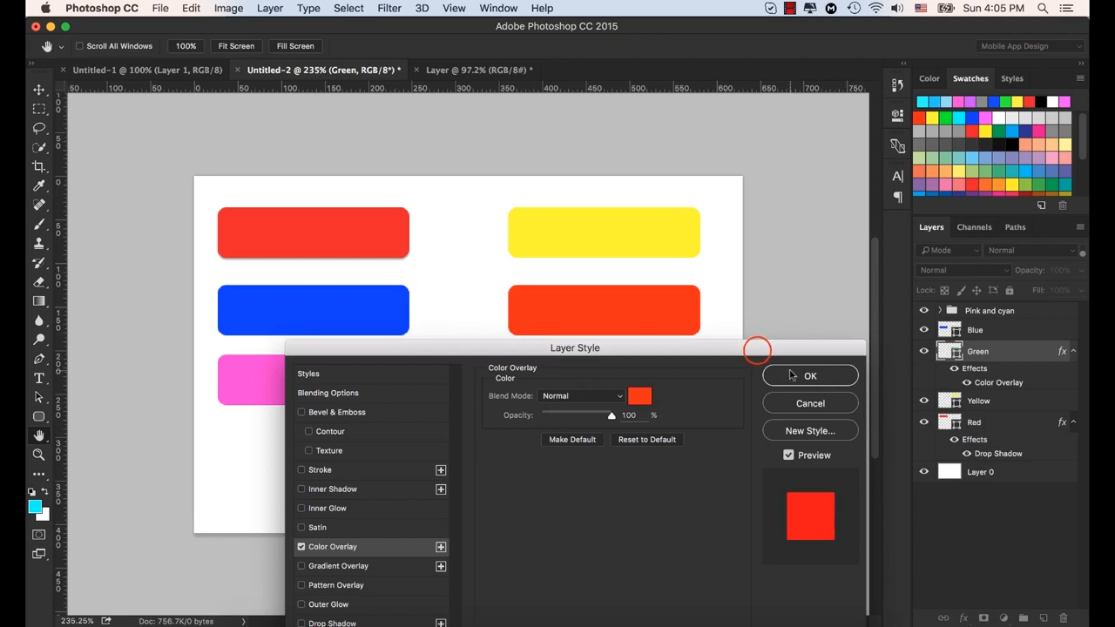
Step: Lower the red overlay's opacity to 0%, restore it to 100% and apply the layer style
drag(757, 353, 807, 304)
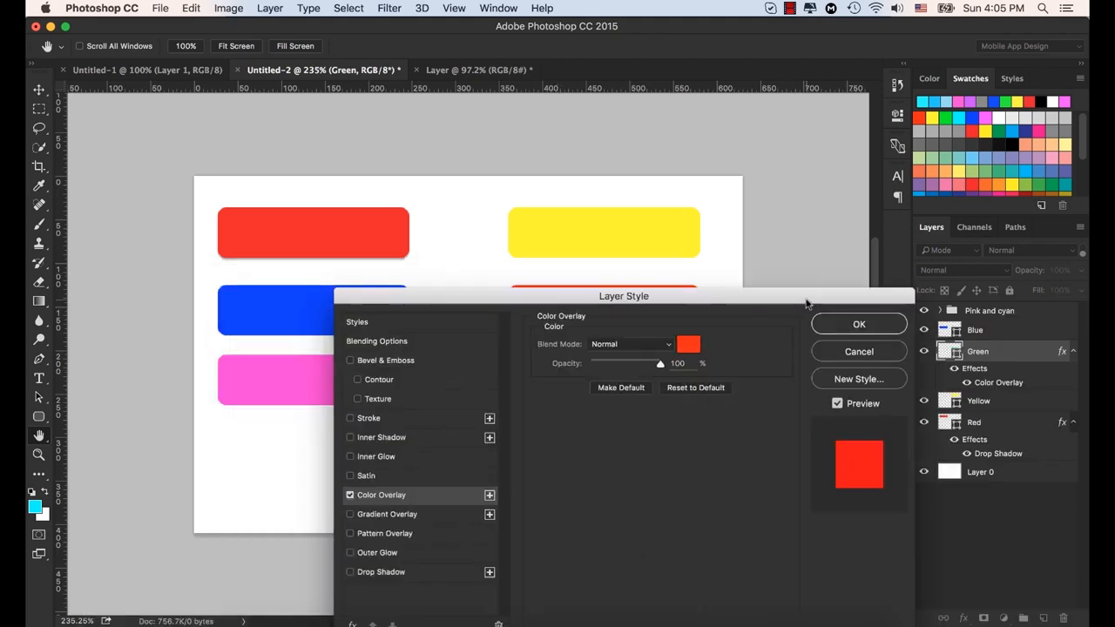
click(688, 312)
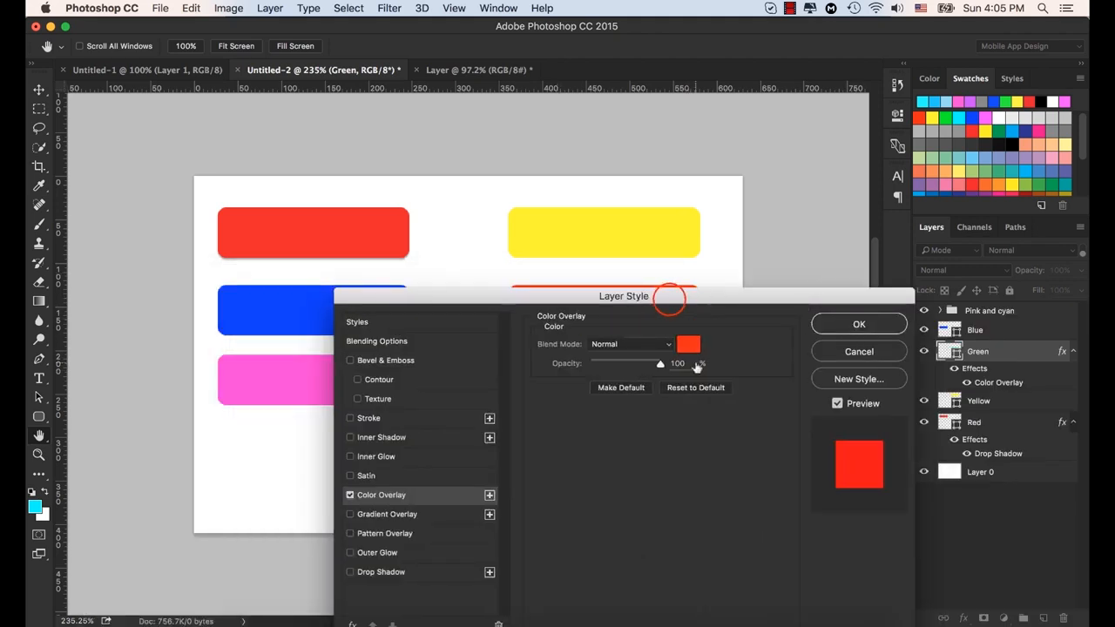
drag(669, 299, 662, 368)
click(652, 433)
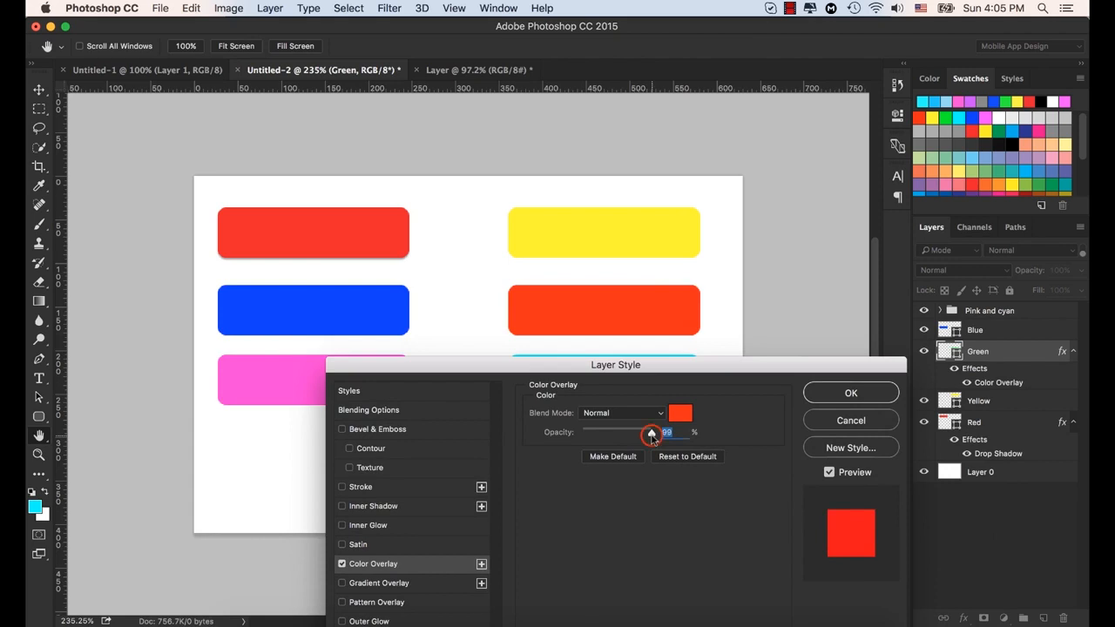
drag(652, 433, 572, 440)
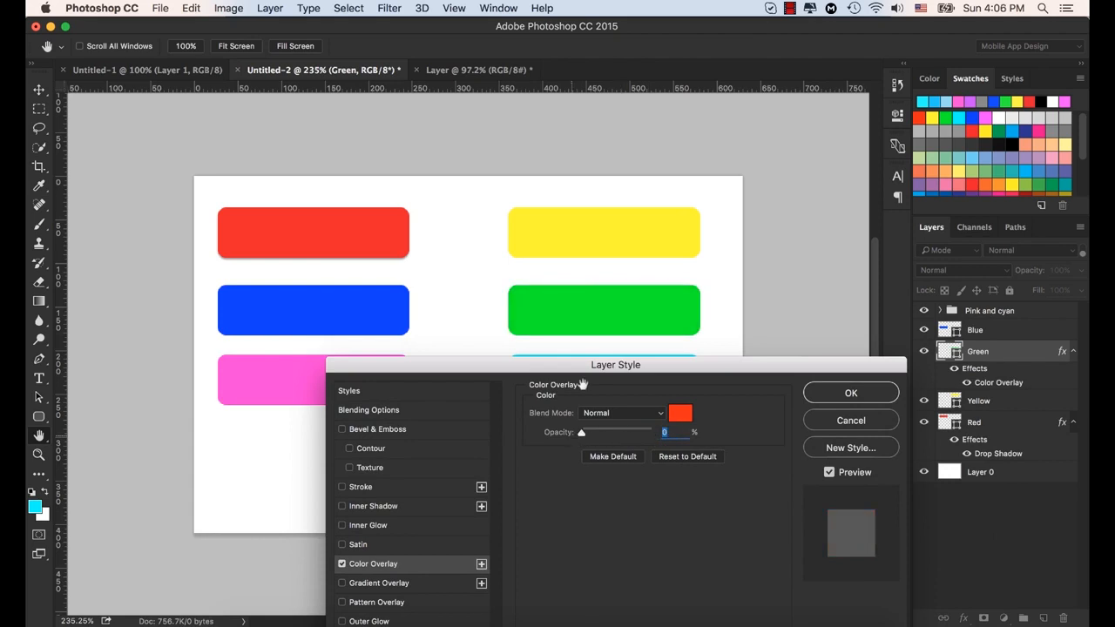
click(581, 433)
drag(581, 434, 706, 439)
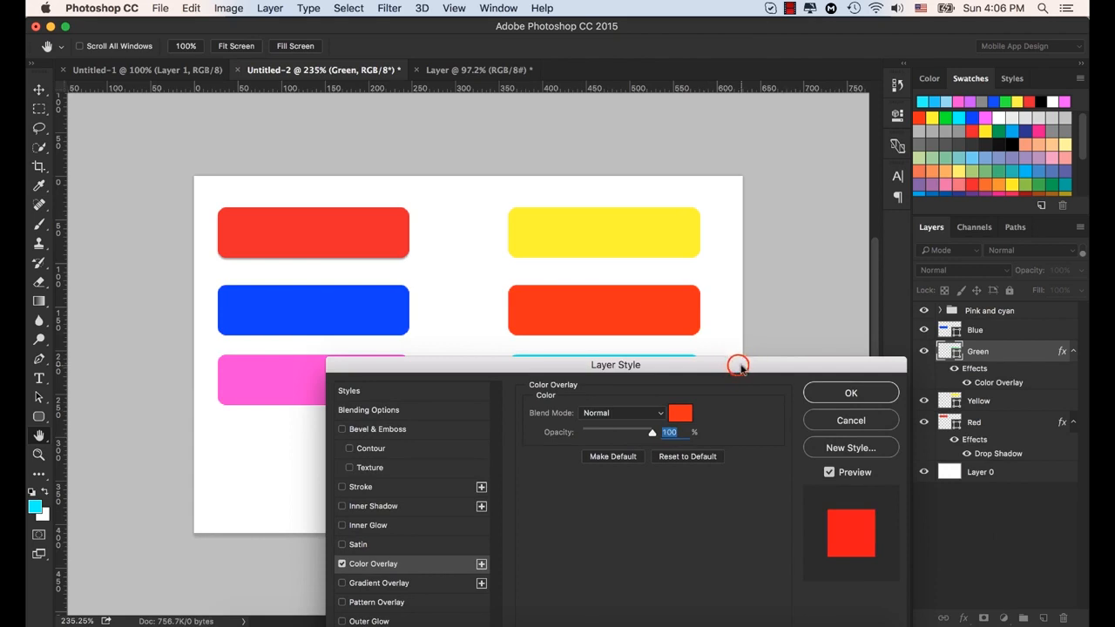
drag(737, 366, 713, 275)
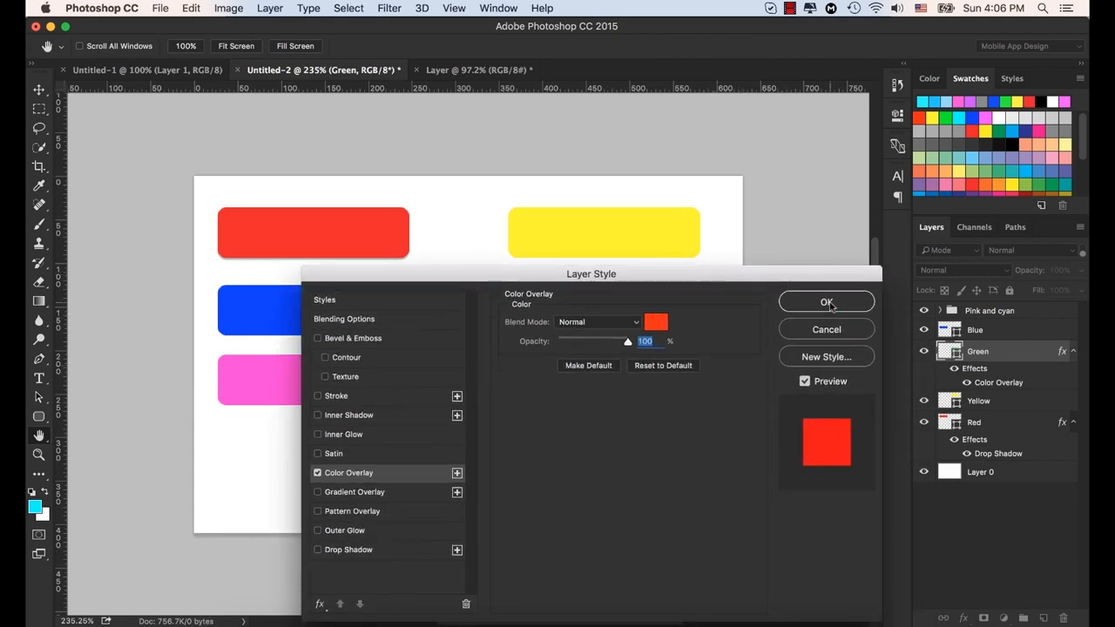
click(828, 303)
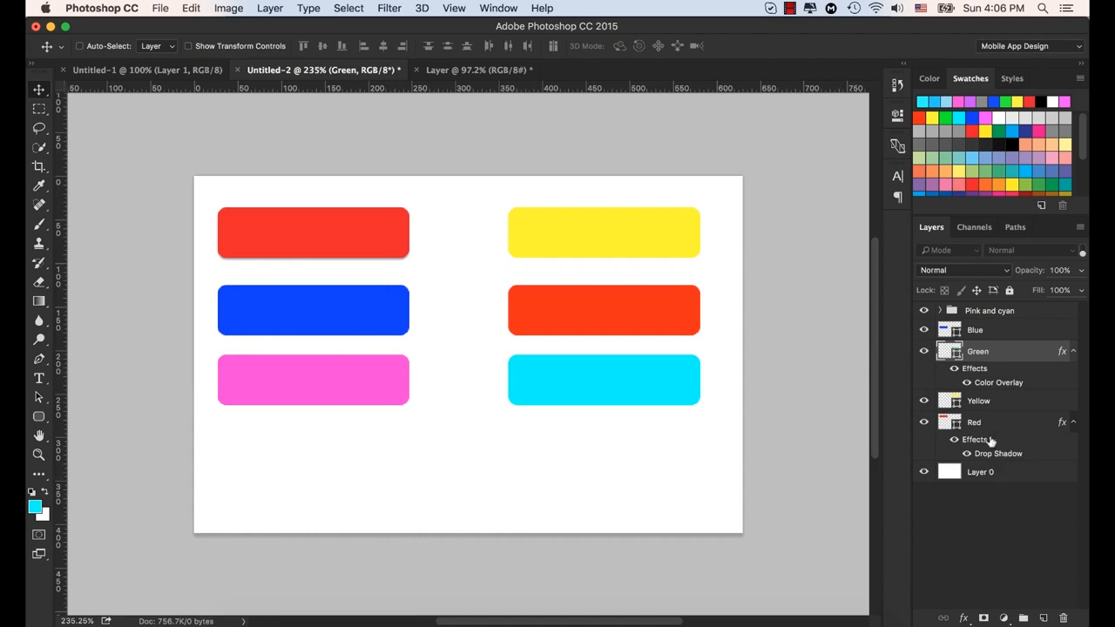
Step: Add a Gradient Overlay effect to the Yellow layer and keep its button in view
click(992, 421)
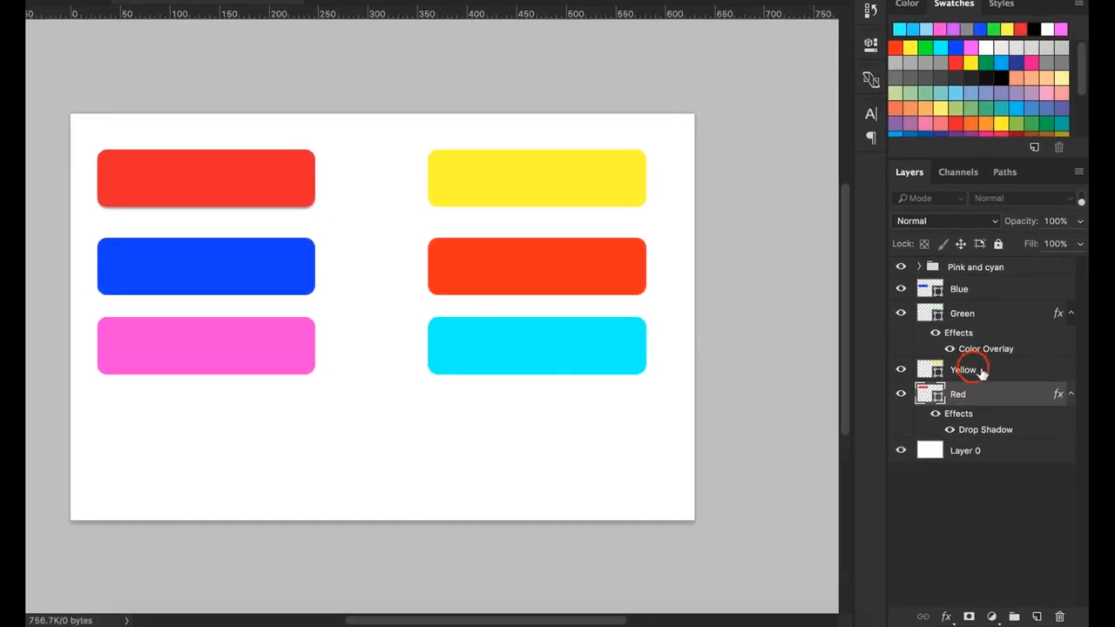
click(974, 372)
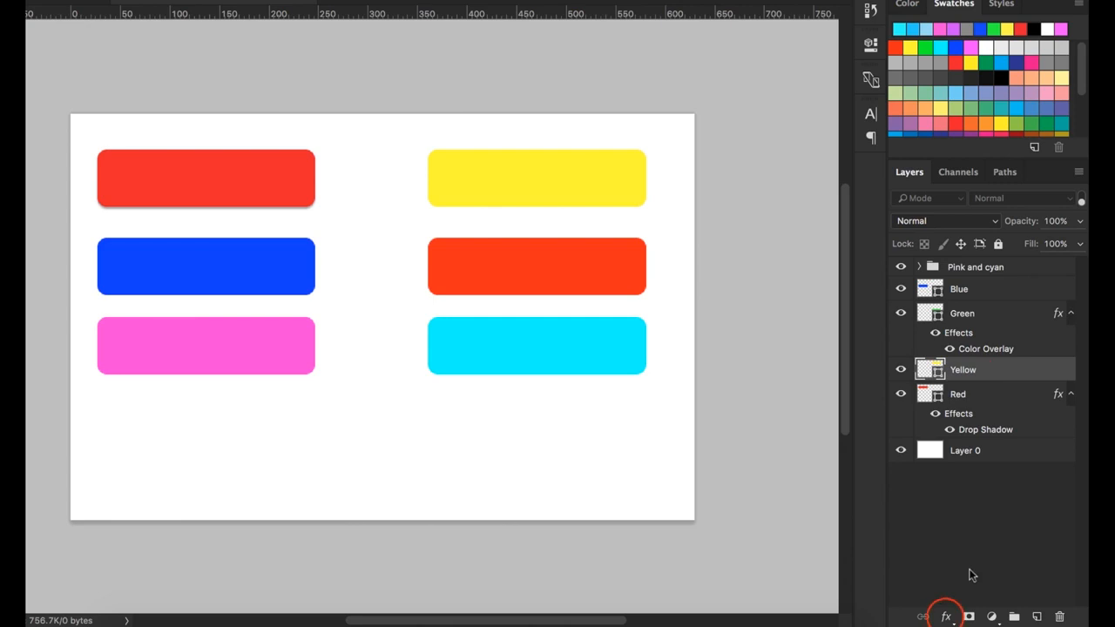
click(946, 617)
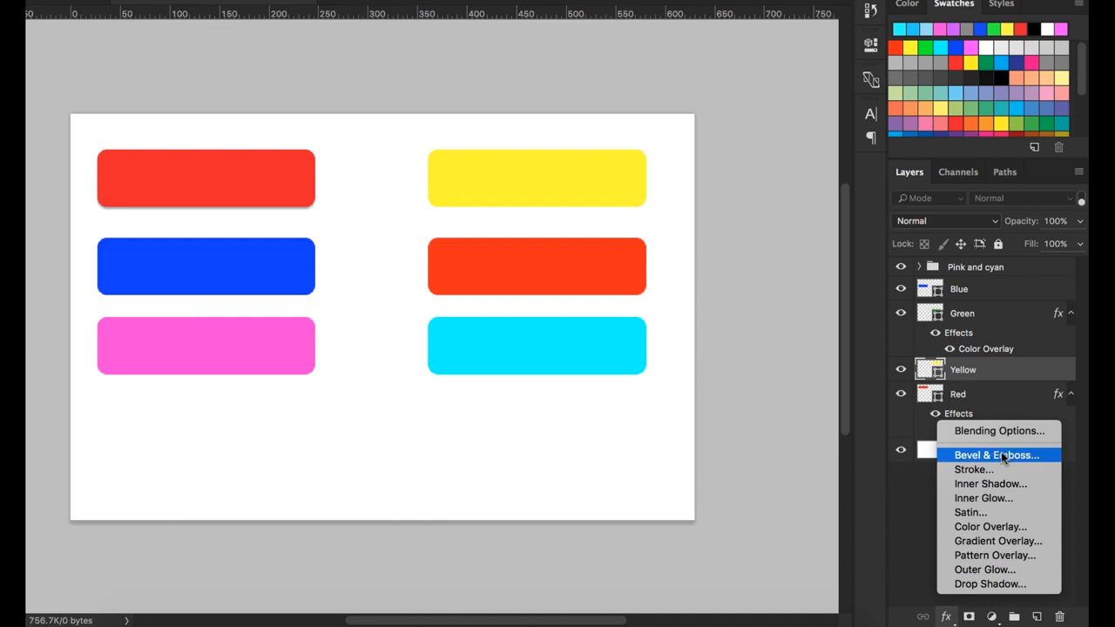
click(999, 542)
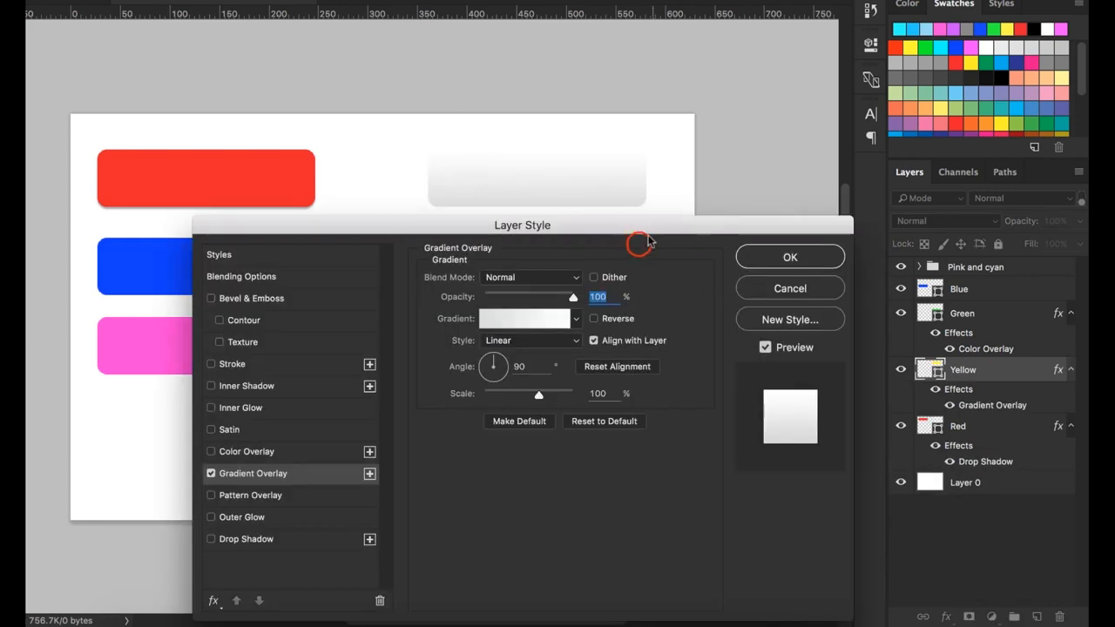
drag(639, 223, 665, 251)
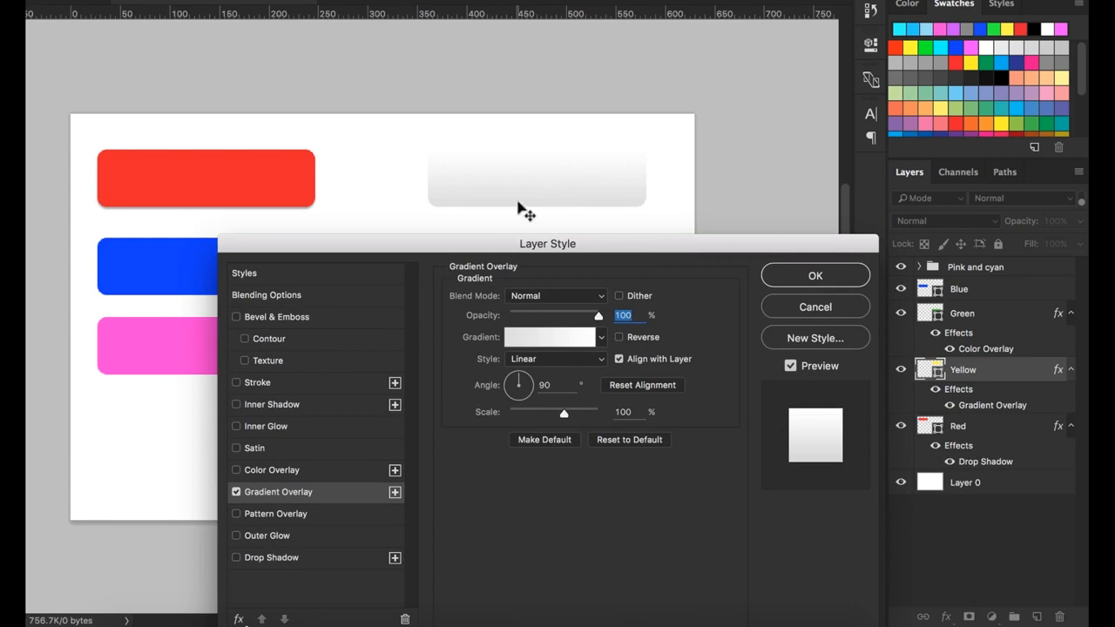
Step: Choose the blue, red and yellow gradient preset for the Yellow layer's overlay and set its angle to 84°
click(601, 340)
click(602, 339)
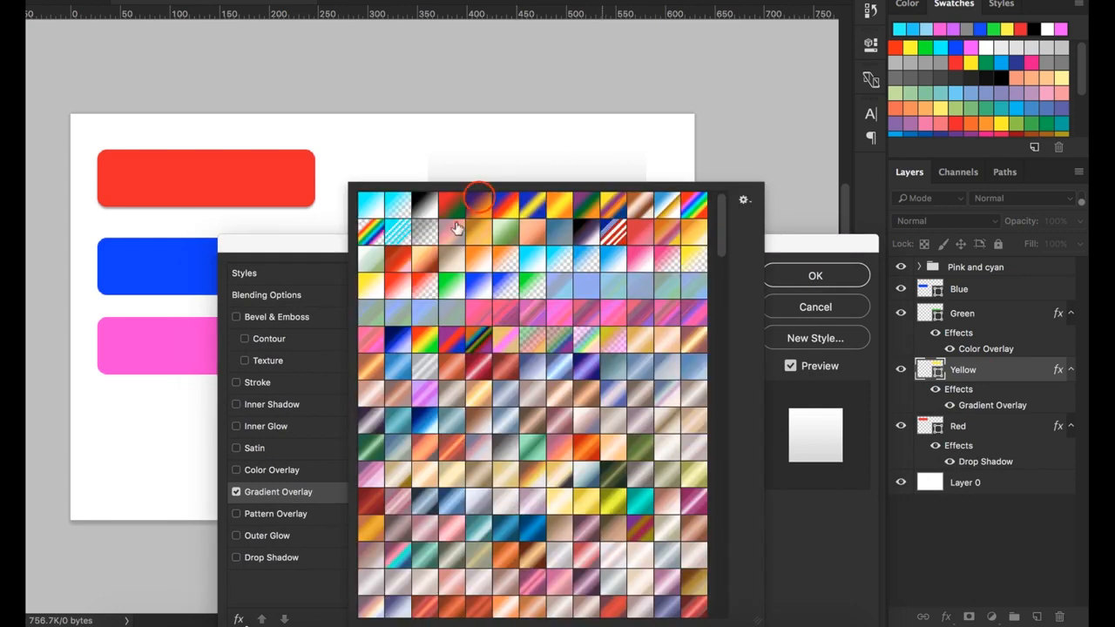
click(479, 205)
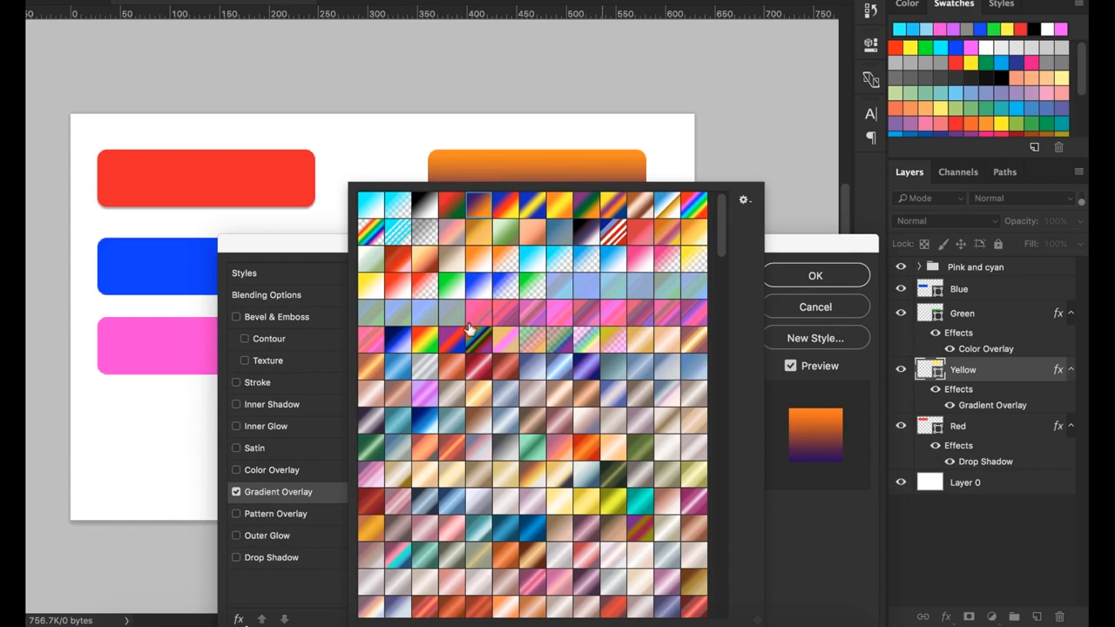
click(502, 209)
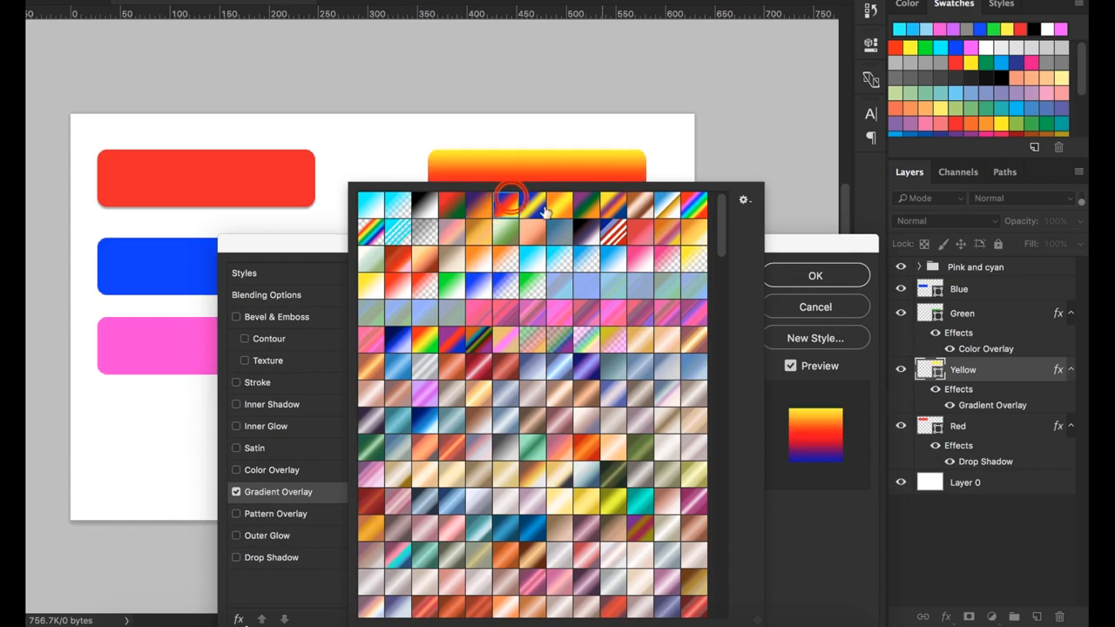
double_click(511, 208)
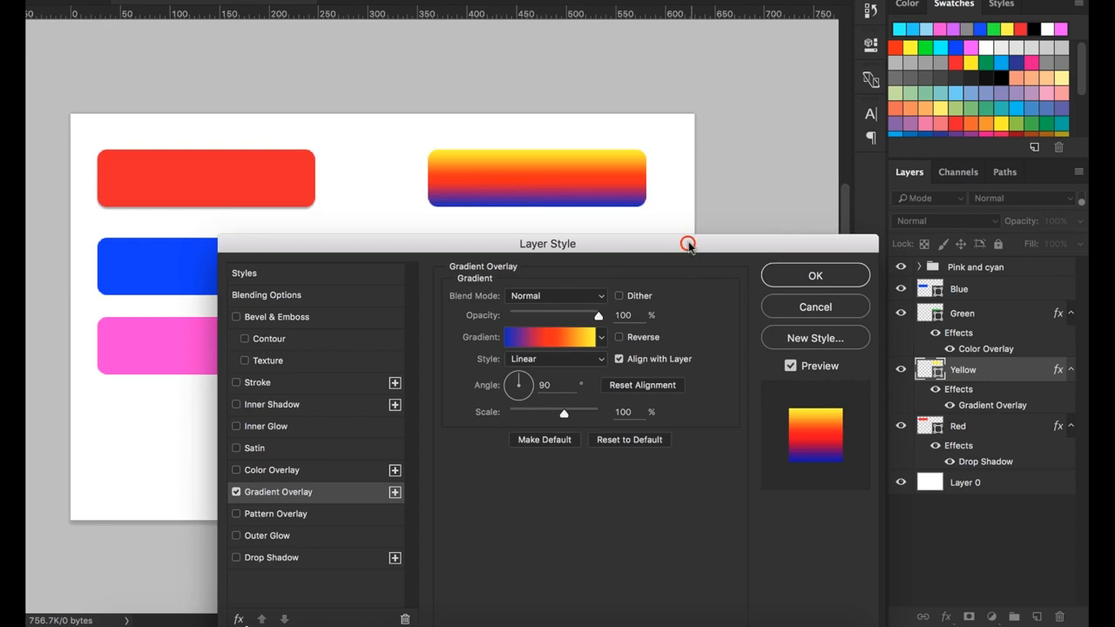
drag(687, 241, 656, 237)
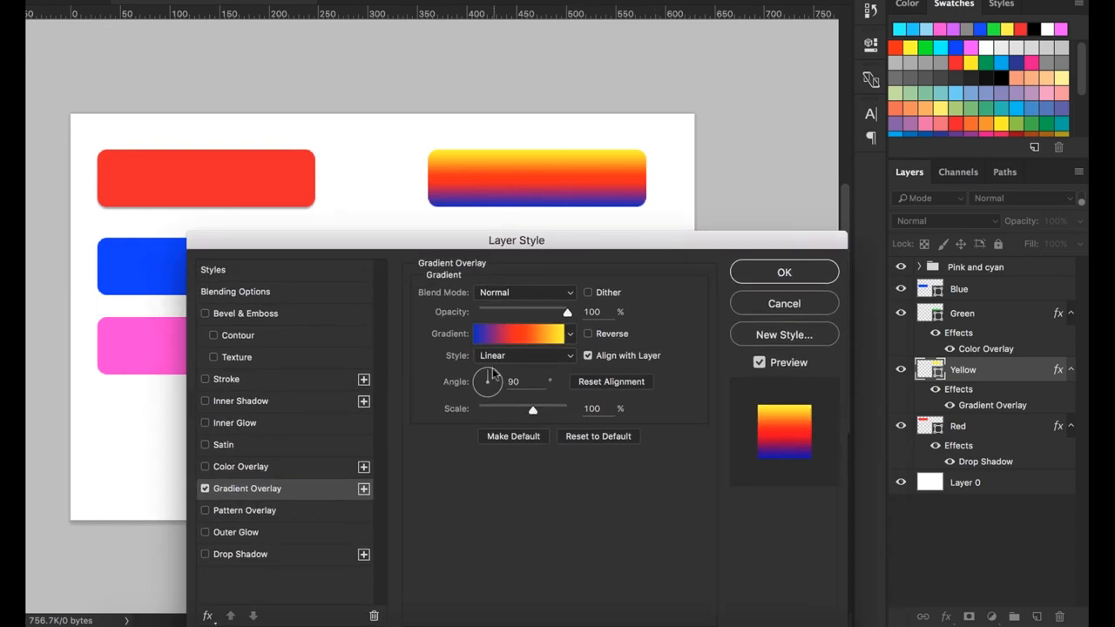
mouse_move(486, 378)
mouse_down()
mouse_move(498, 399)
mouse_move(490, 383)
mouse_move(473, 391)
mouse_move(491, 373)
mouse_up()
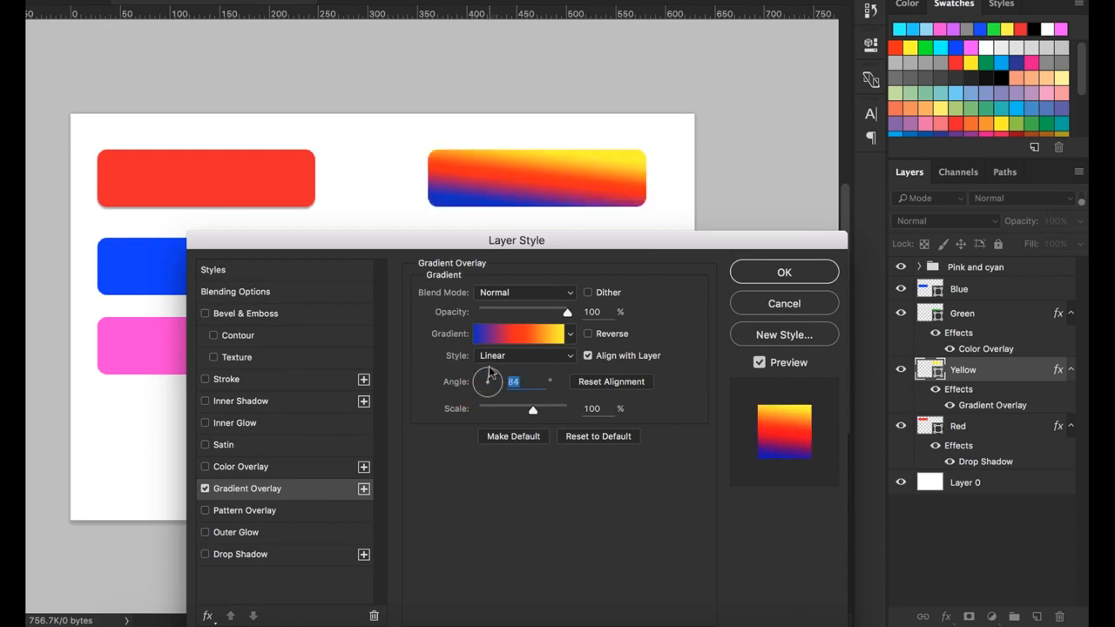
Step: Try the Radial, Angle and Reflected styles on the gradient overlay, then set it to Diamond
click(570, 357)
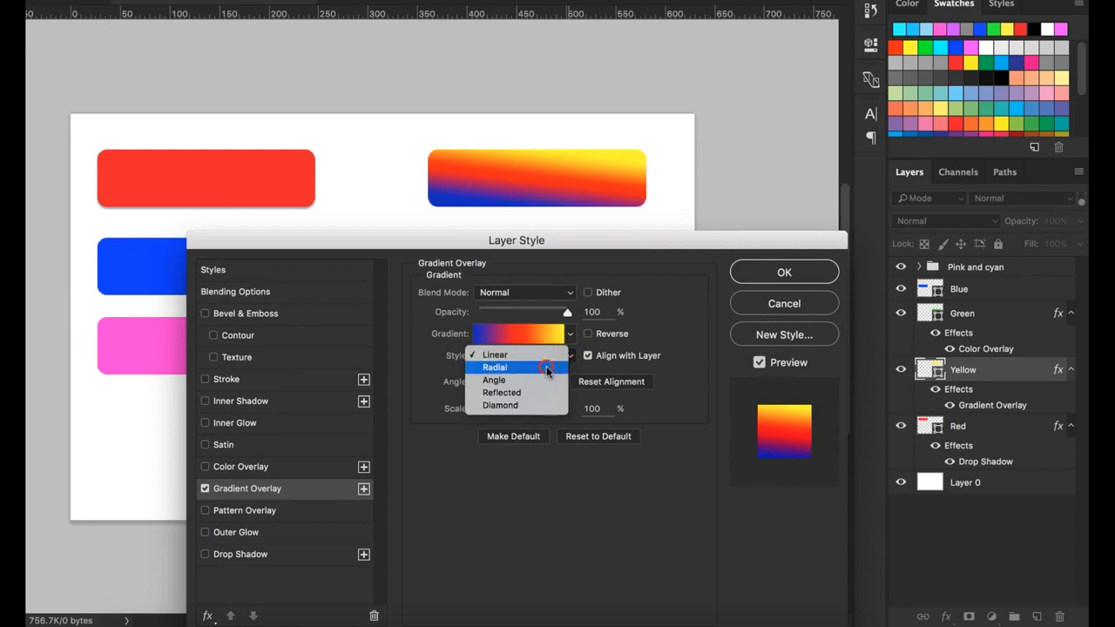
click(547, 367)
click(568, 357)
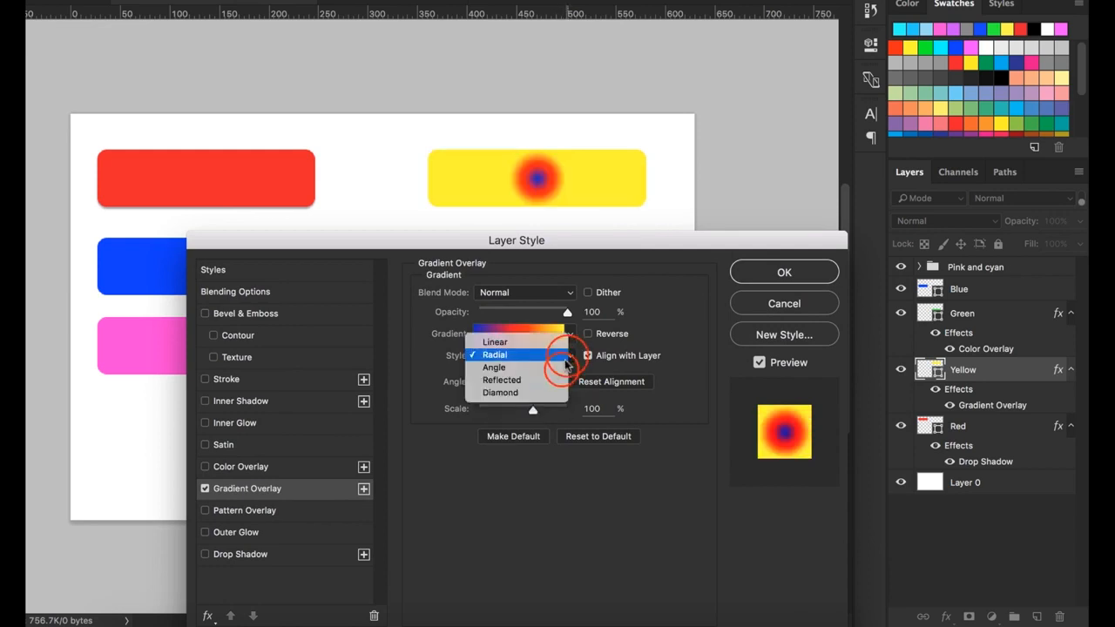
click(555, 373)
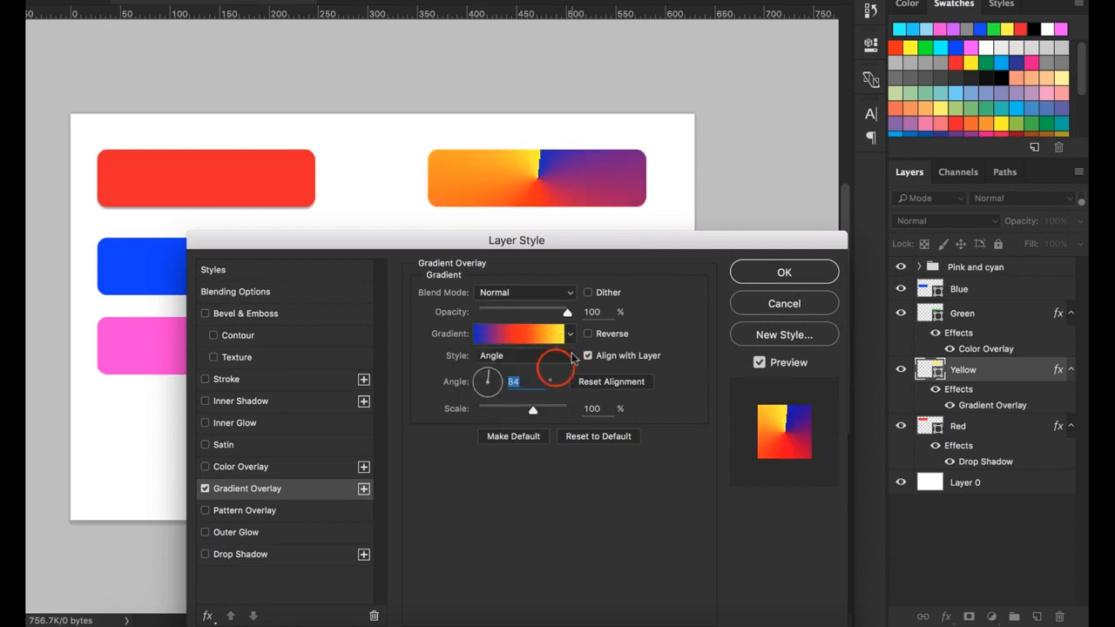
click(571, 355)
click(549, 368)
click(568, 357)
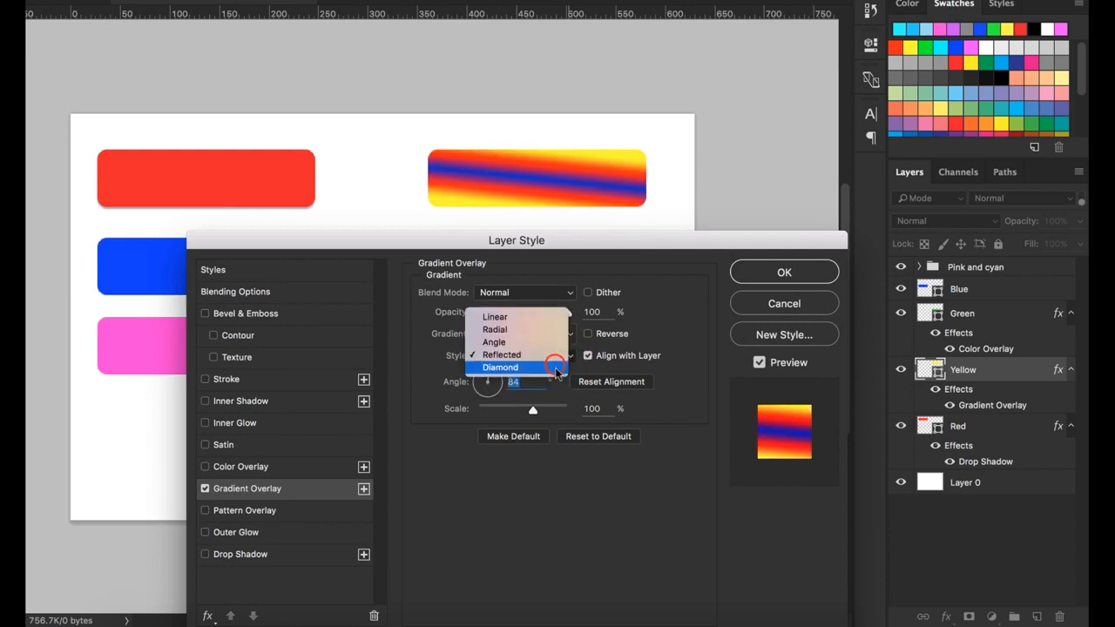
click(550, 368)
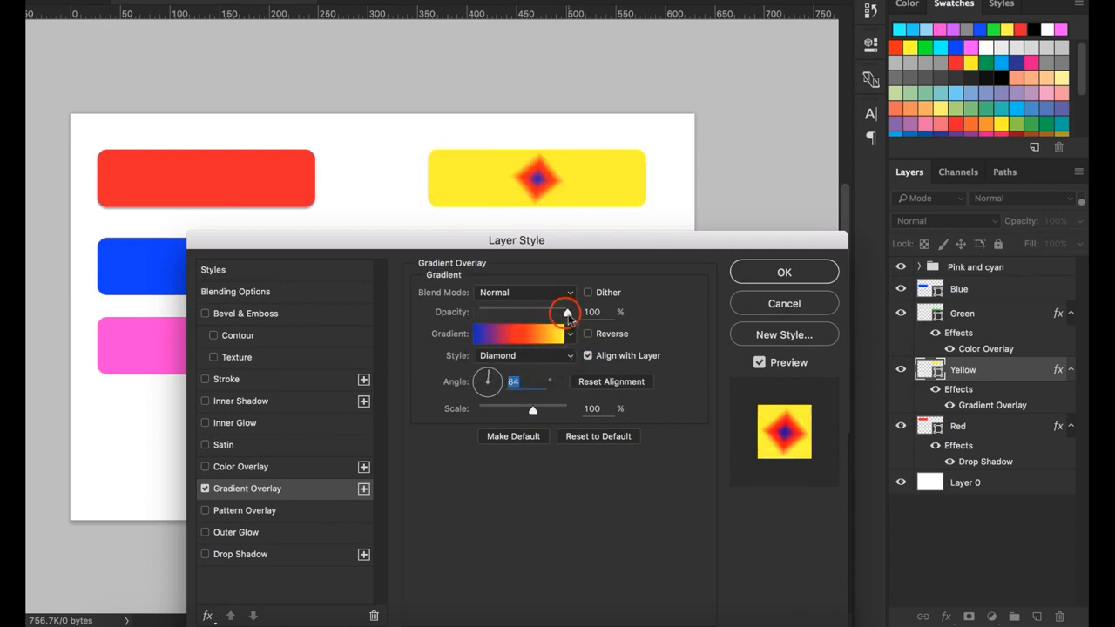
Step: Try the red and green gradient preset on the Yellow layer's overlay, and choose the dark red metallic preset instead
drag(567, 312, 599, 311)
click(569, 335)
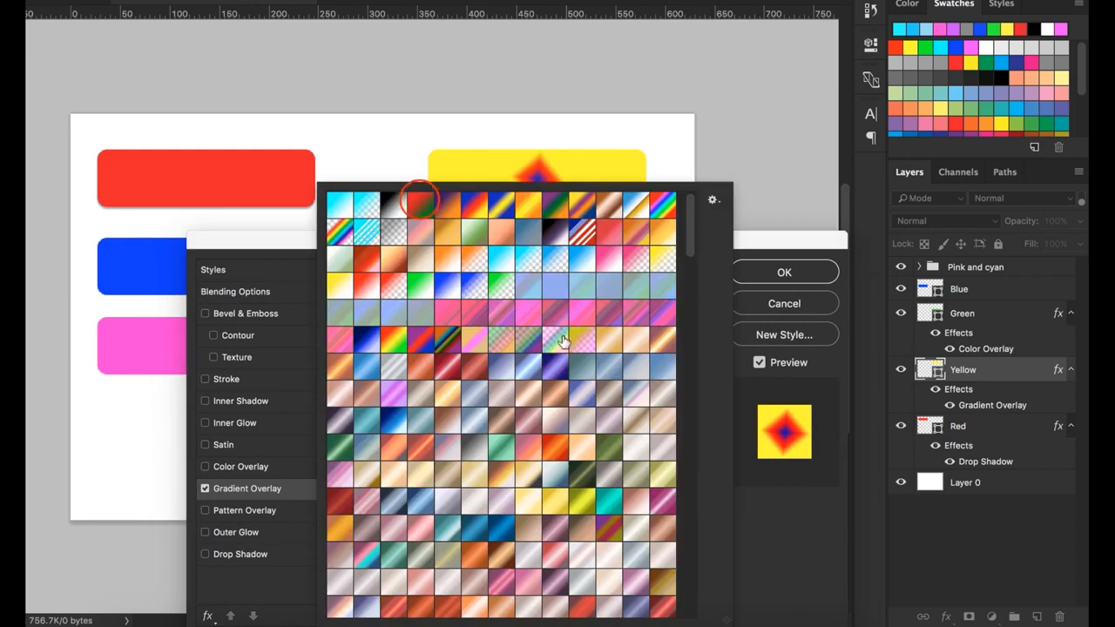
double_click(421, 204)
click(569, 335)
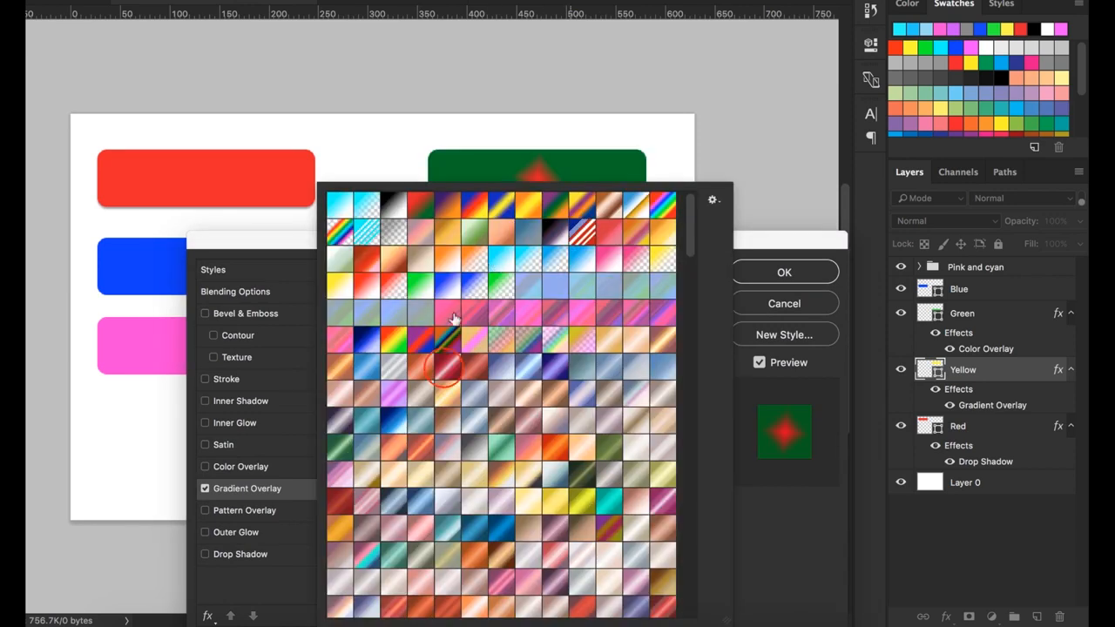
click(445, 369)
double_click(444, 369)
Step: Set the gradient overlay's style to Linear and its scale to 89%, and apply the layer style
click(571, 357)
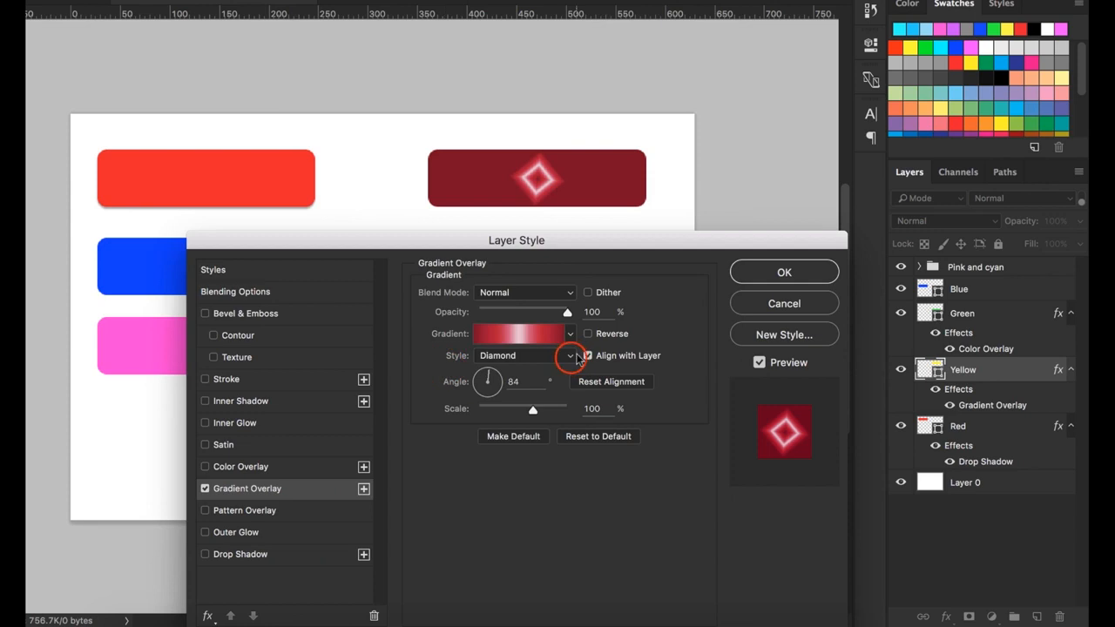
click(521, 304)
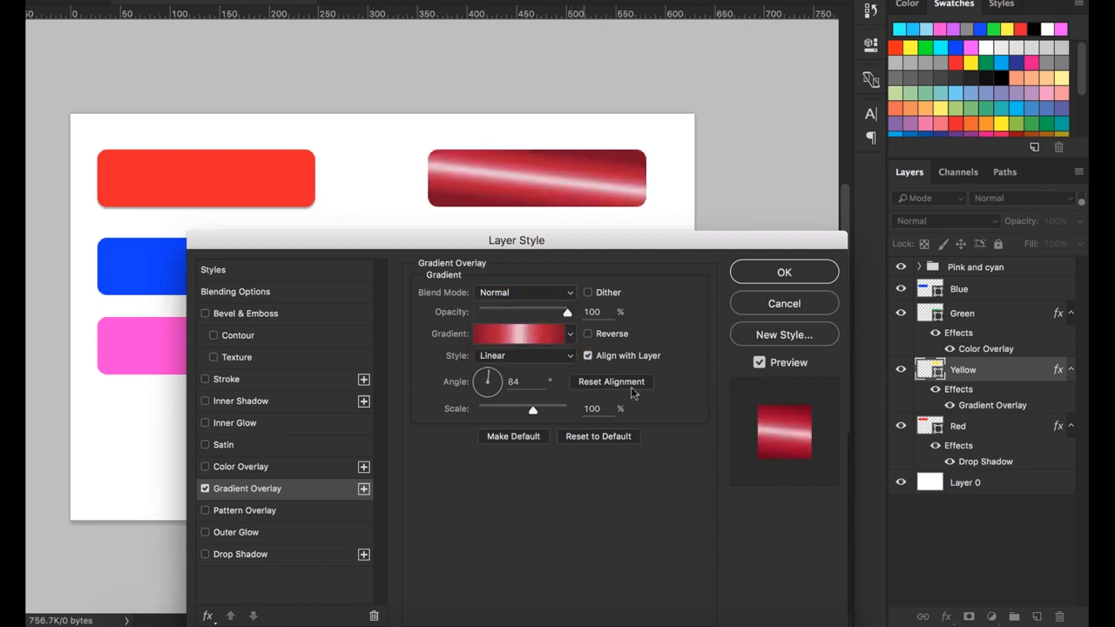
mouse_move(530, 410)
mouse_down()
mouse_move(551, 415)
mouse_move(454, 415)
mouse_move(529, 411)
mouse_up()
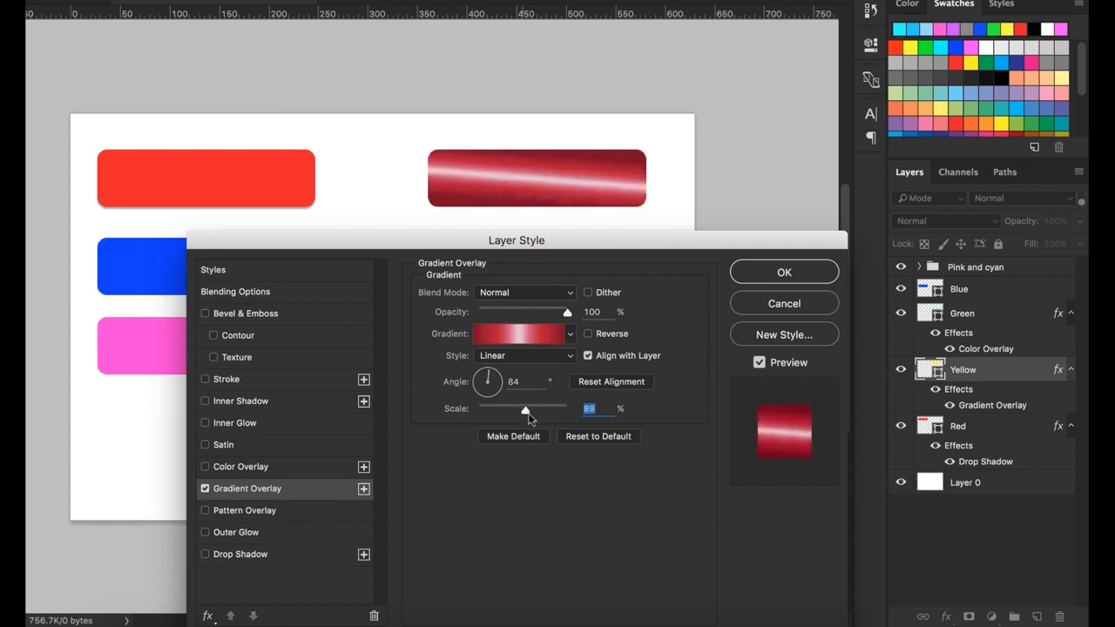
click(784, 273)
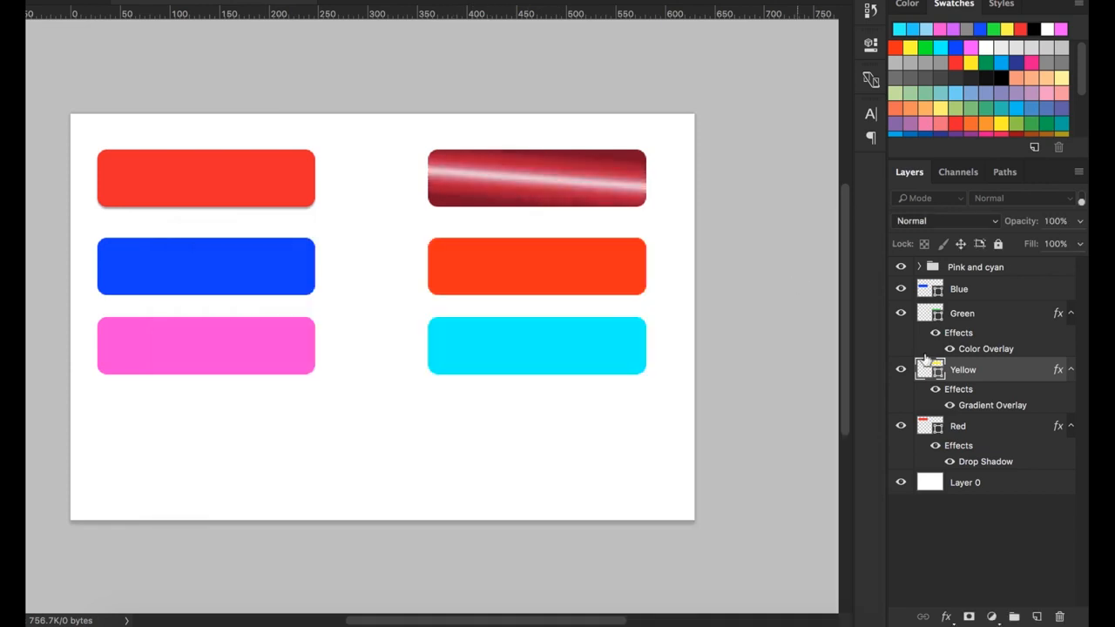
click(946, 617)
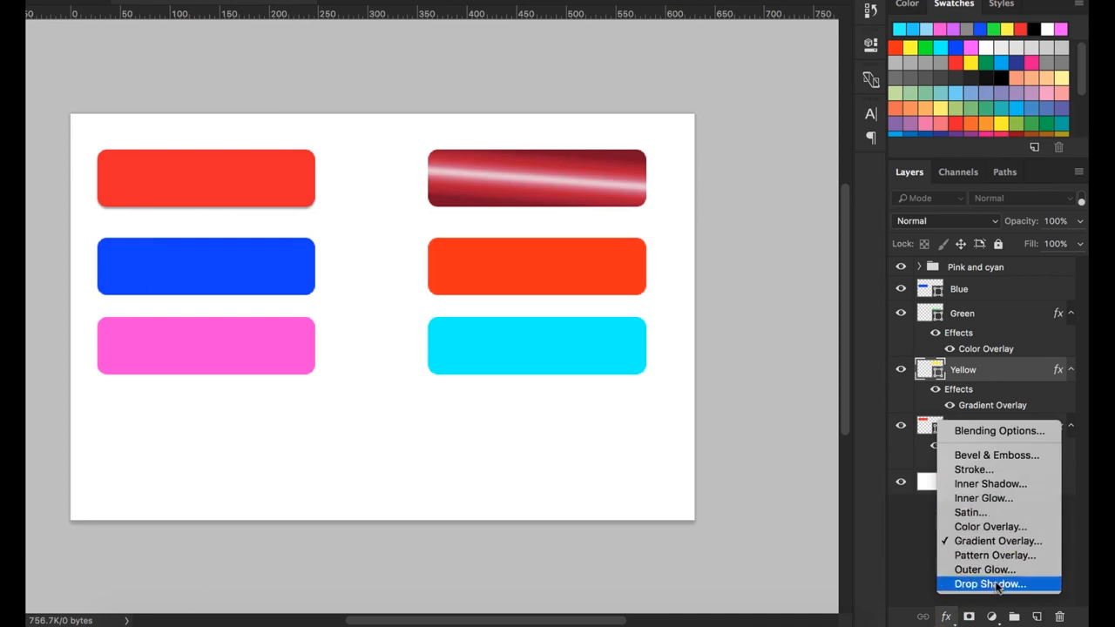
click(809, 194)
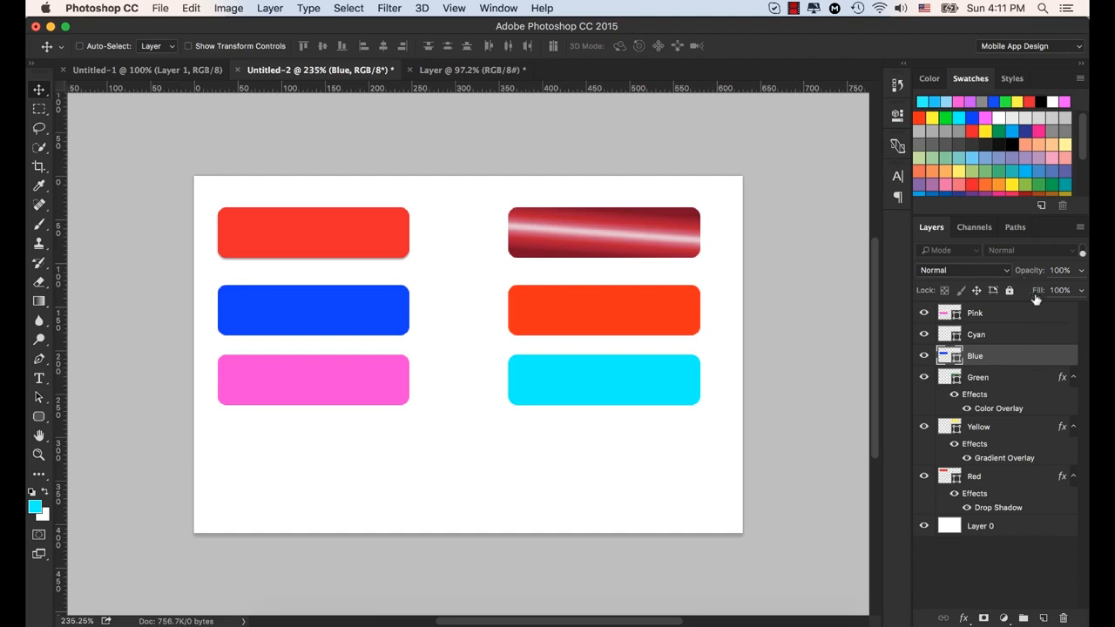
click(993, 375)
click(976, 334)
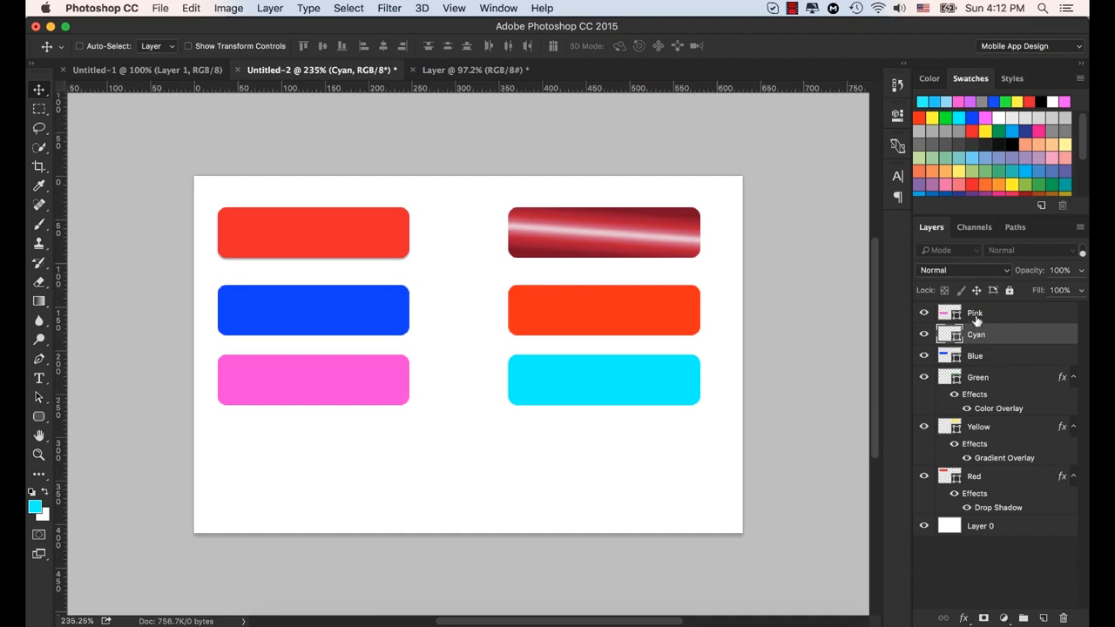
Step: Lower the Pink layer's opacity to 50% and on to 0%, and restore it to 100%
click(976, 315)
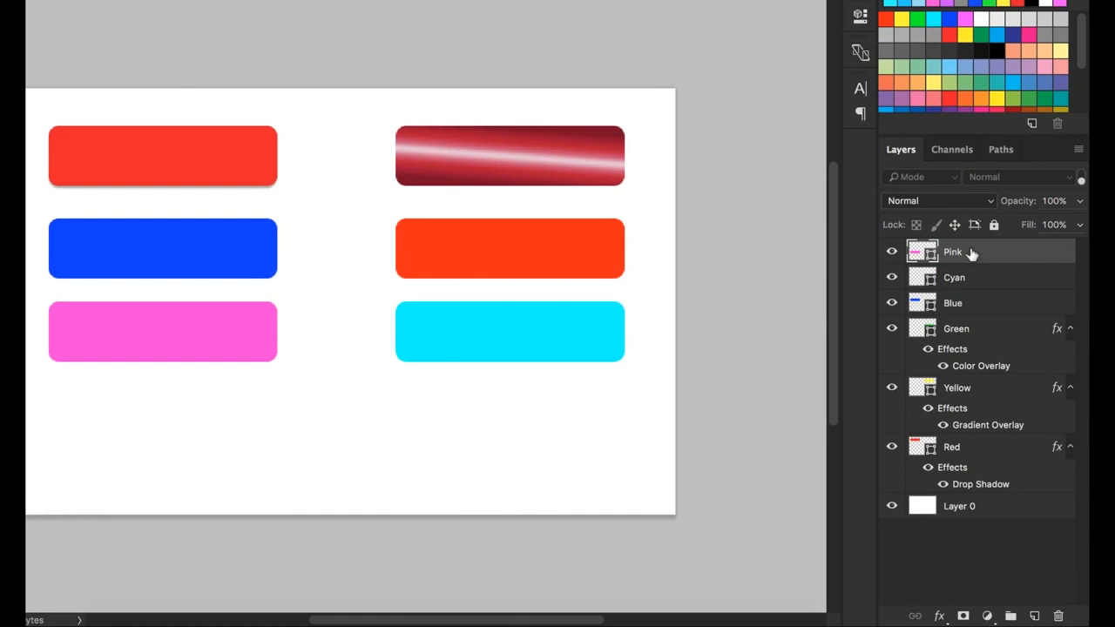
drag(1023, 209, 980, 206)
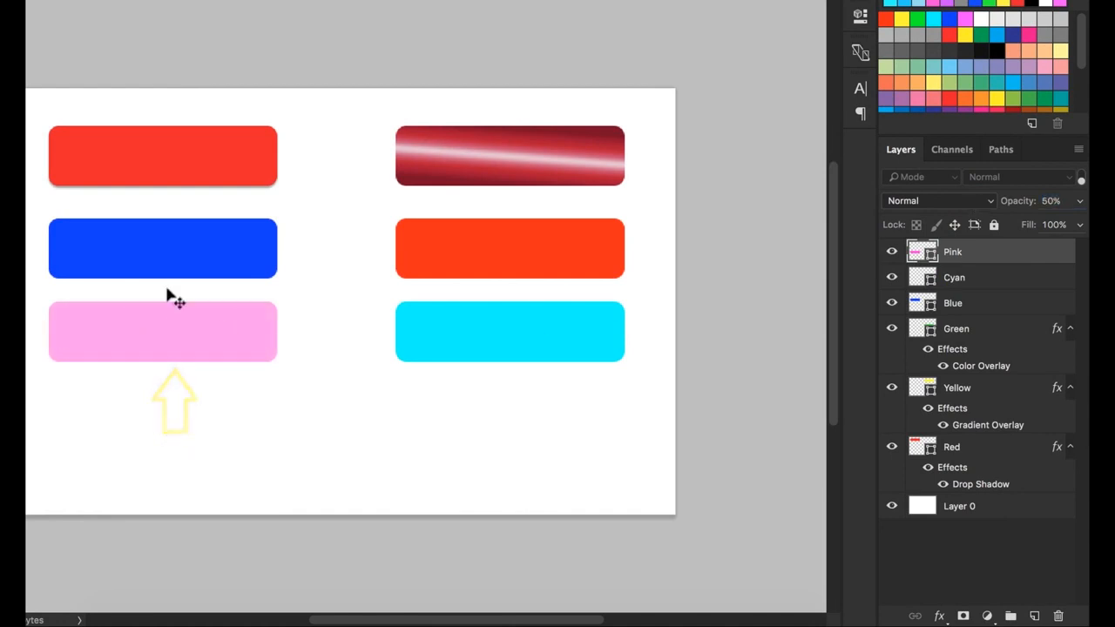
drag(1017, 202, 873, 209)
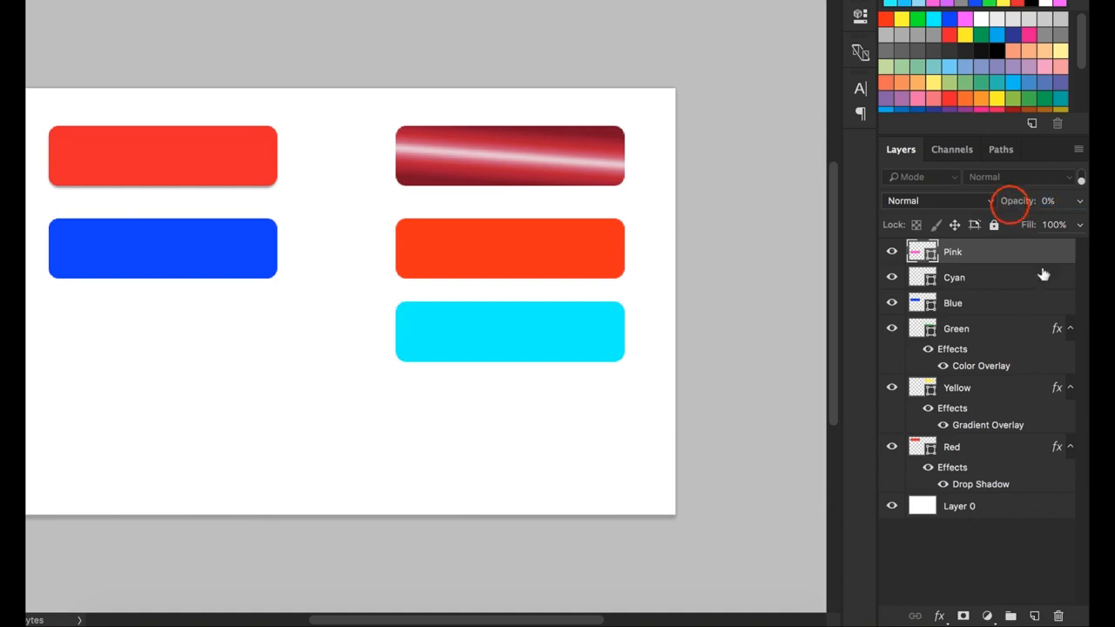
drag(1008, 202, 1022, 212)
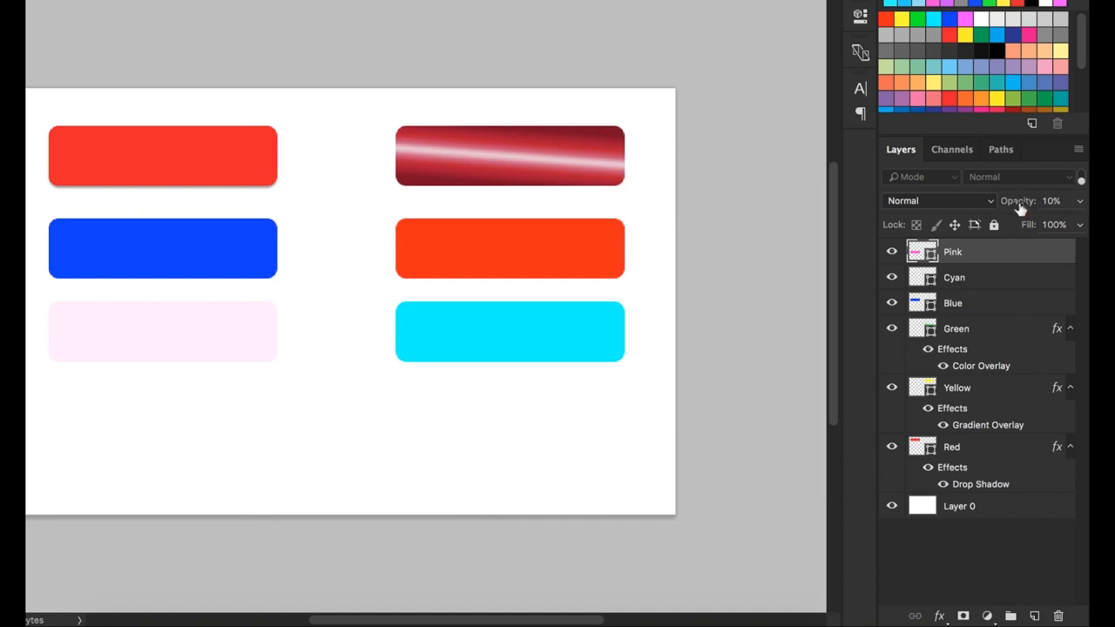
drag(1020, 209, 1087, 208)
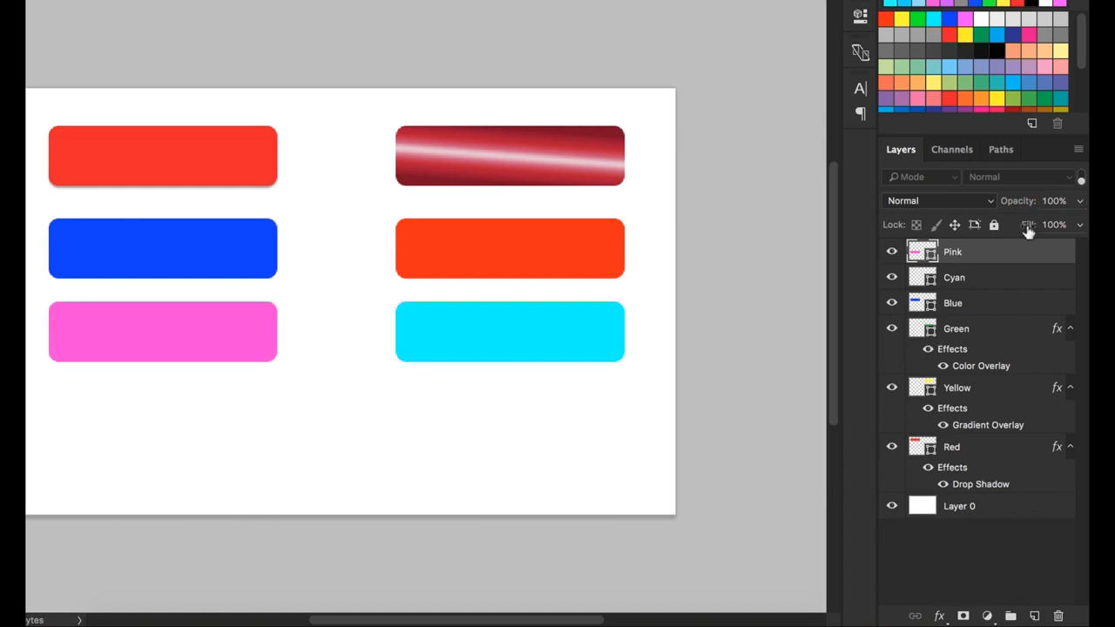
Step: Lower the Pink layer's fill to 0% and raise it back to 90%
drag(1028, 233, 877, 231)
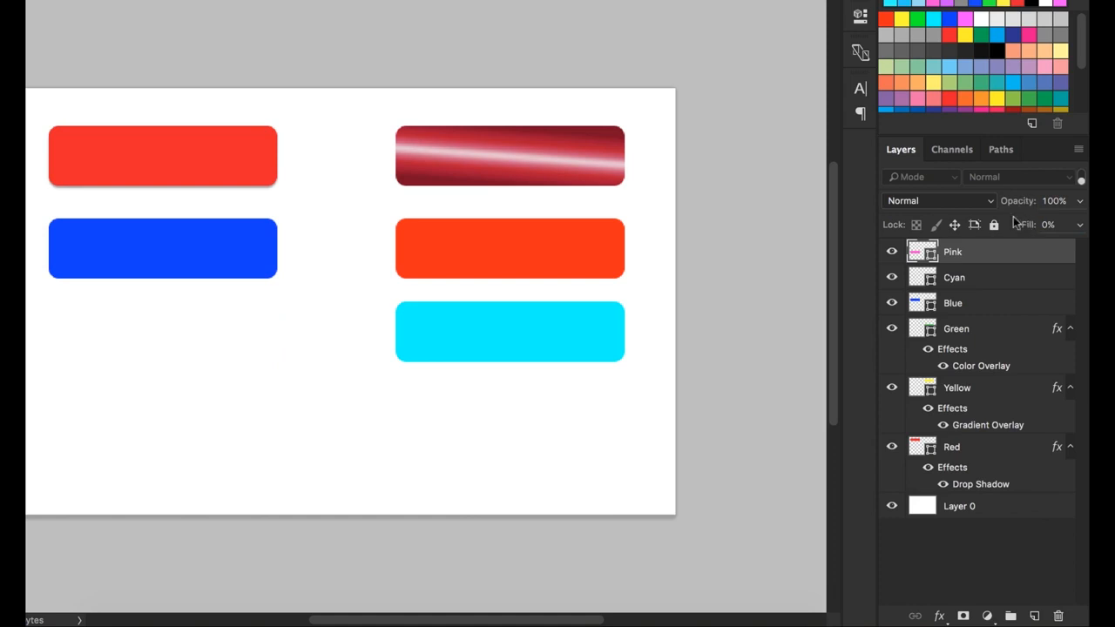
drag(1015, 224, 1031, 229)
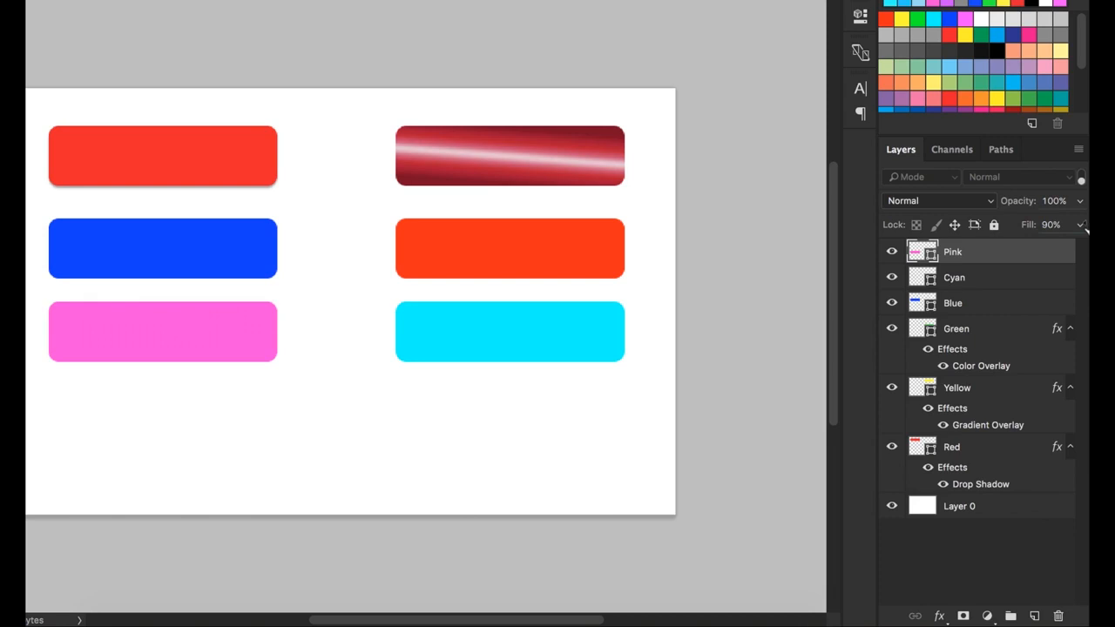
Step: Lower the opacity of the Yellow layer with its gradient overlay to 50% and 0%, and restore it to 100%
click(970, 426)
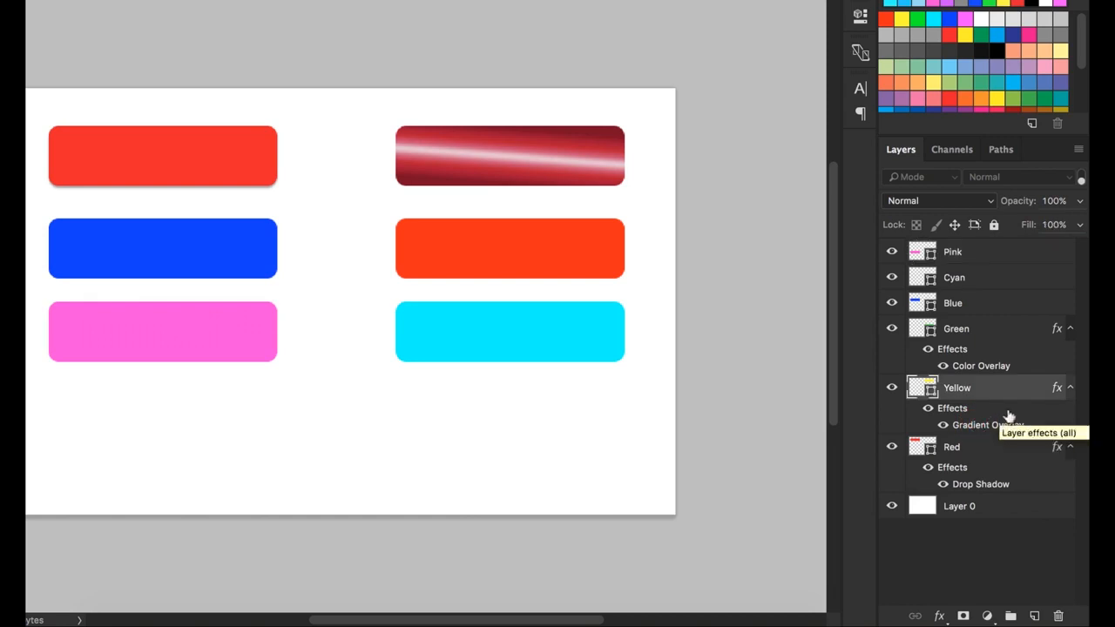
click(951, 447)
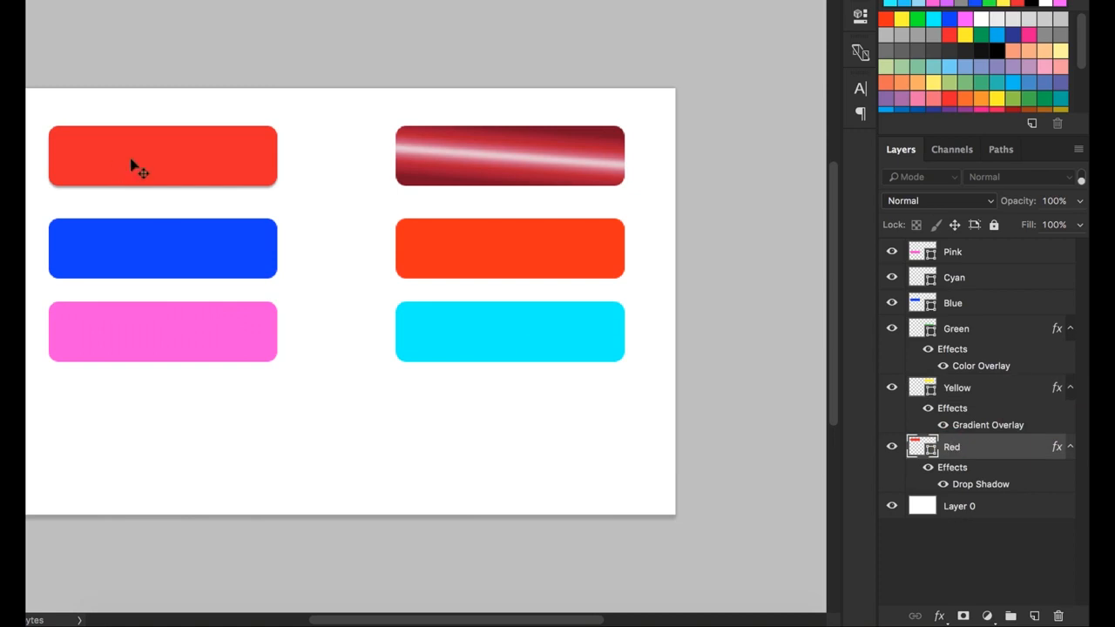
click(952, 388)
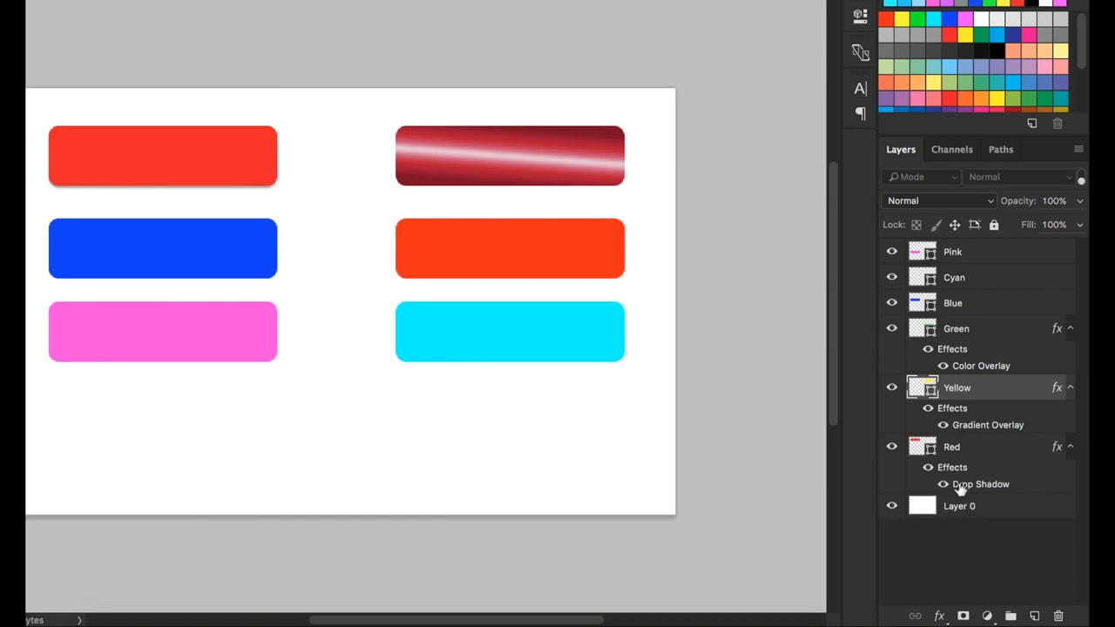
click(956, 389)
drag(1021, 208, 974, 206)
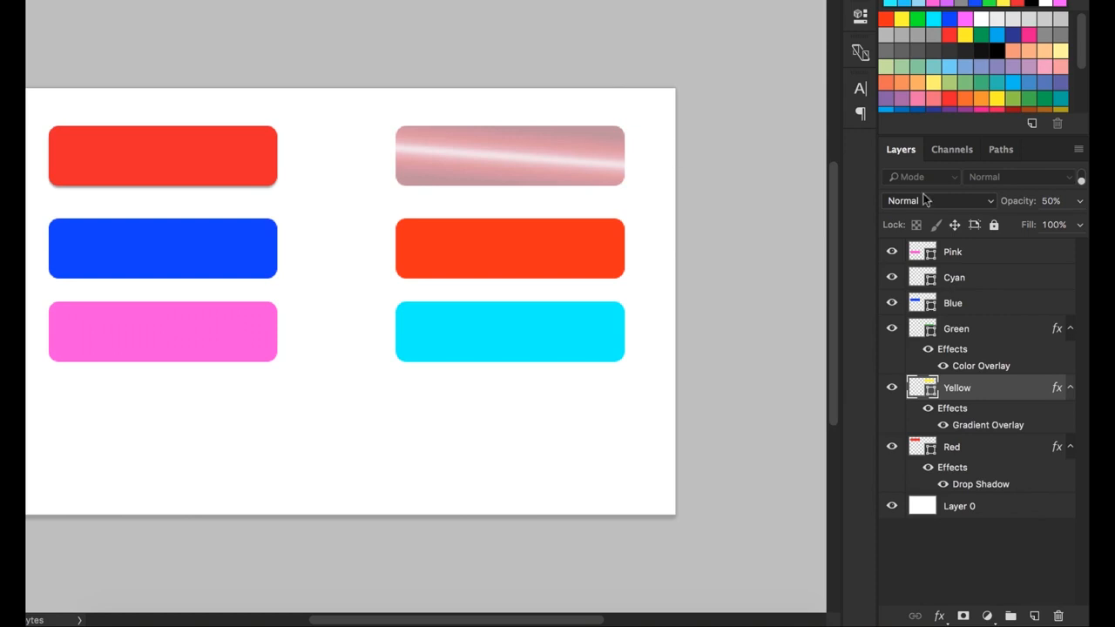
drag(1019, 207, 901, 203)
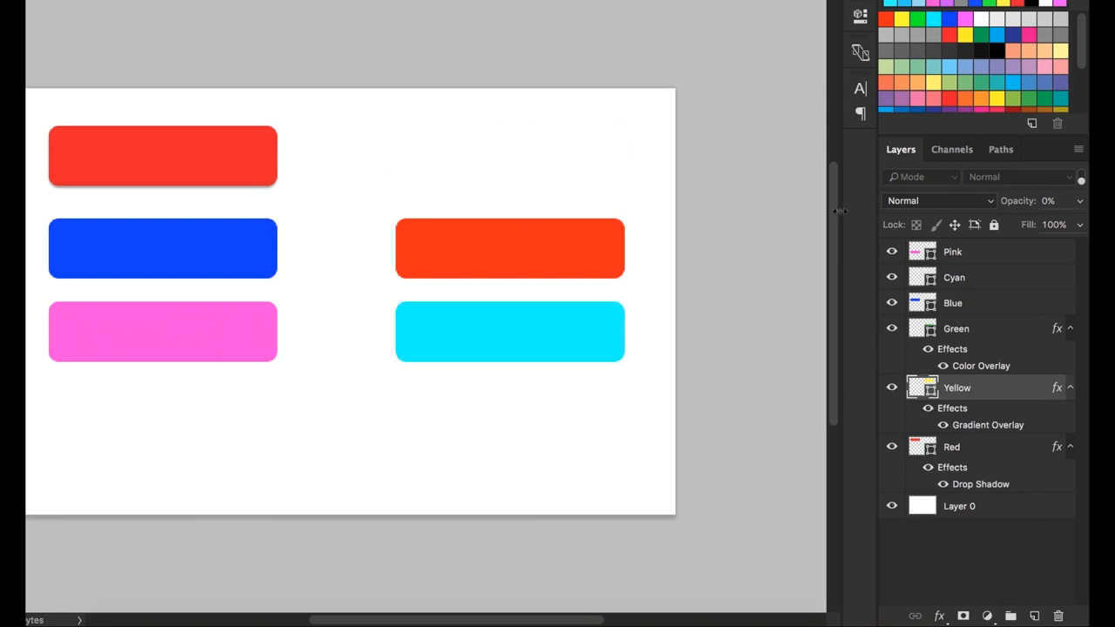
mouse_move(1011, 205)
mouse_down()
mouse_move(1087, 211)
mouse_move(1015, 202)
mouse_up()
click(1017, 209)
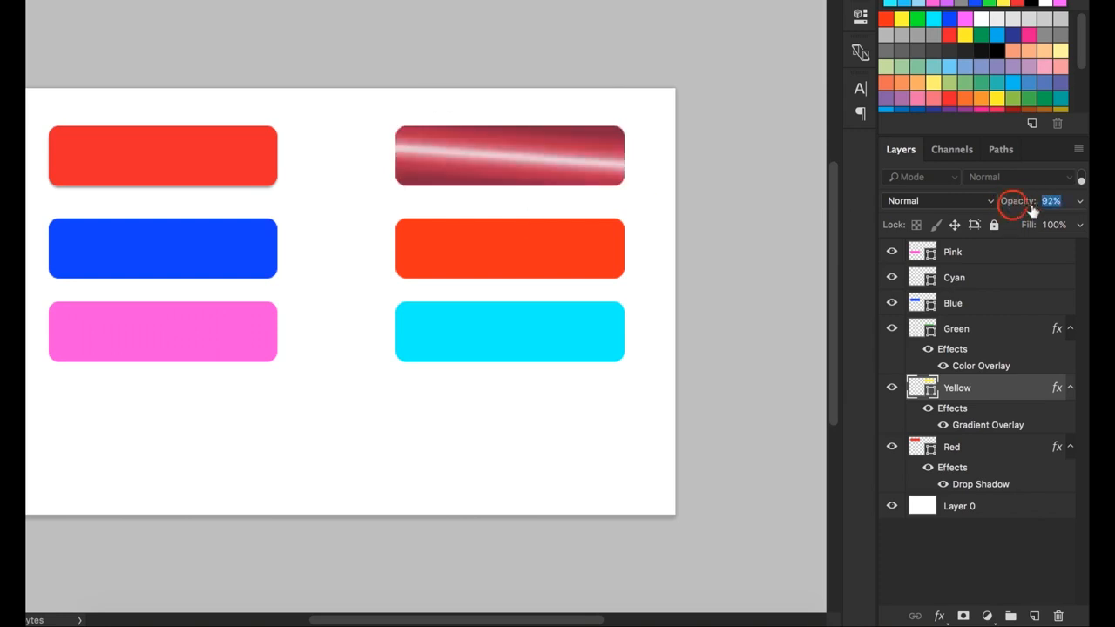
text(100)
key(Return)
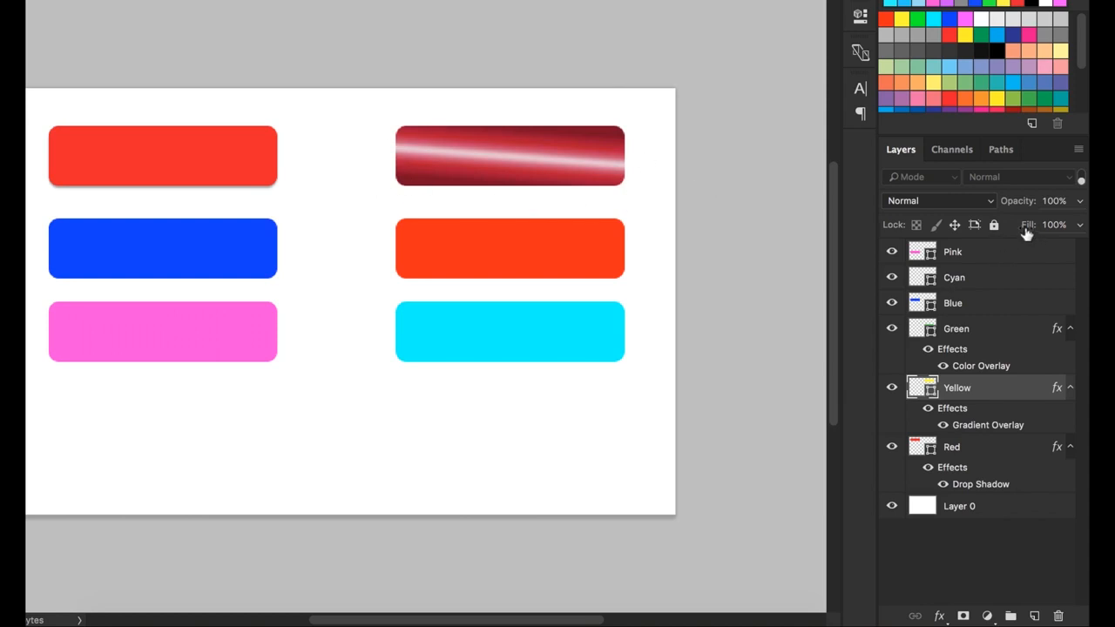
Step: Lower the Yellow layer's fill to 0% to compare it with opacity, and restore it to 100%
drag(1028, 230, 985, 230)
drag(1029, 229, 786, 230)
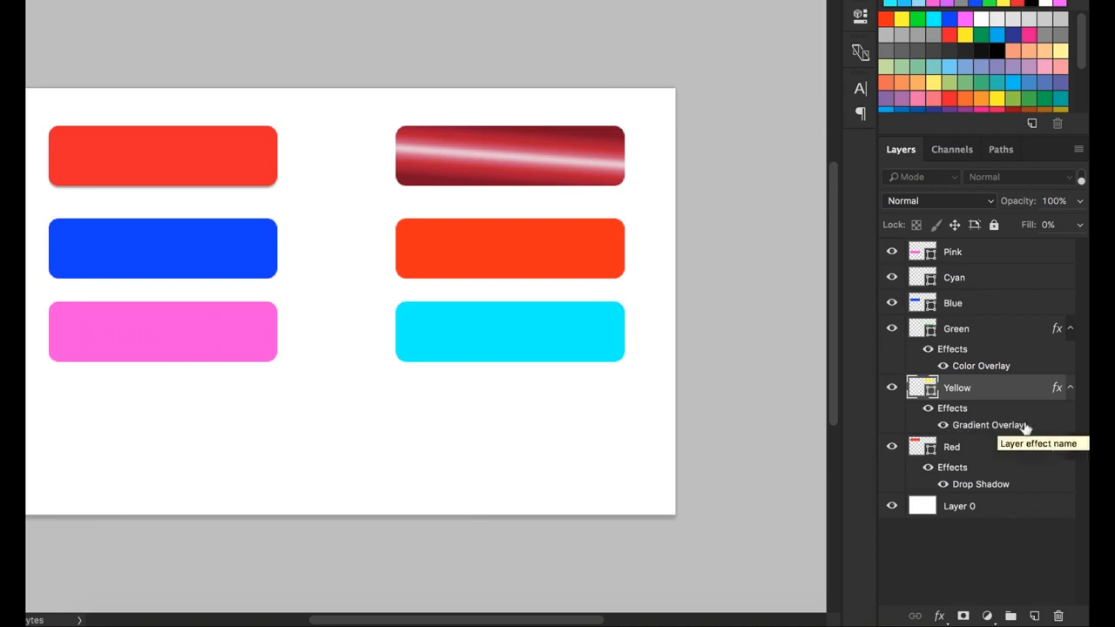
drag(1027, 231, 1077, 228)
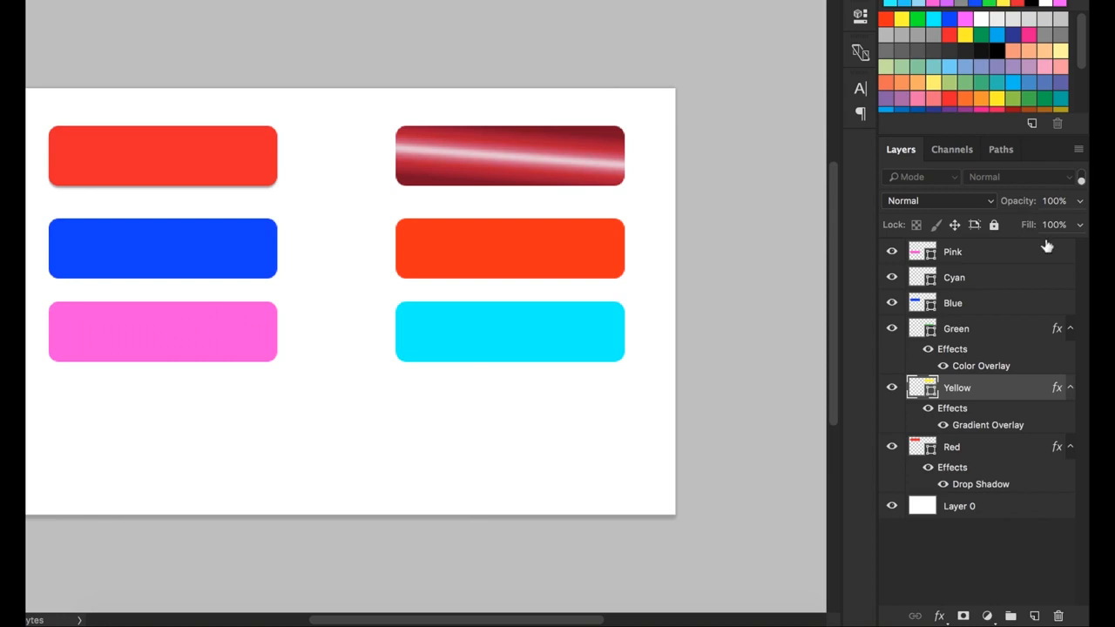
Step: Lower the opacity of the Red layer with its drop shadow to 0% and restore it to 100%
click(950, 447)
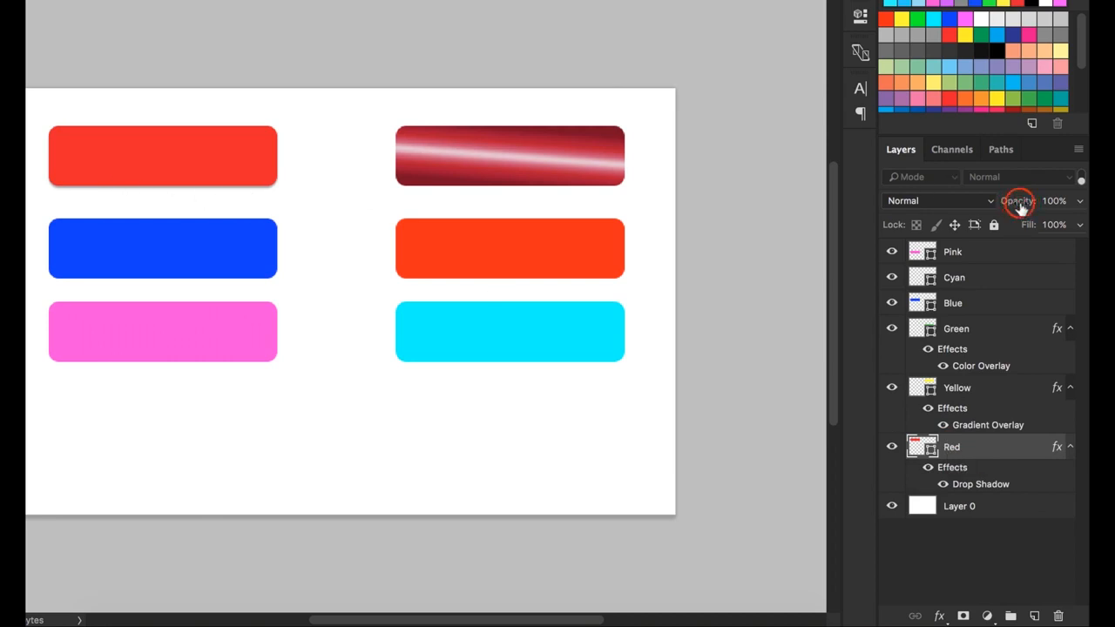
drag(1020, 209, 806, 208)
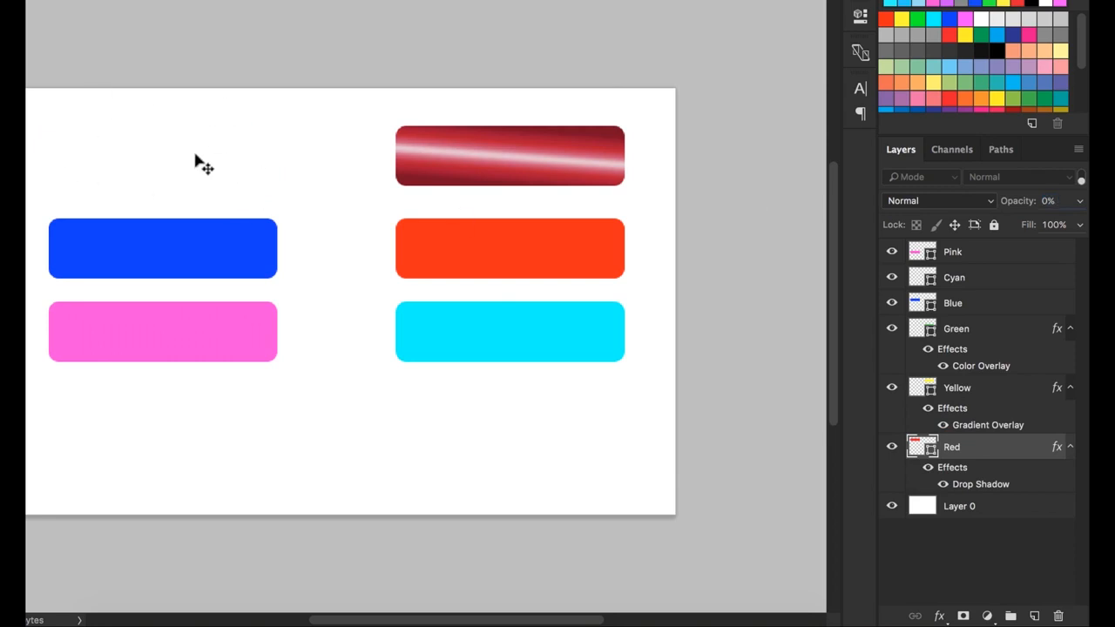
drag(1005, 198, 1085, 200)
click(1011, 200)
drag(1011, 200, 1057, 203)
Step: Lower the Red layer's fill to 0%, keeping its drop shadow
click(1026, 232)
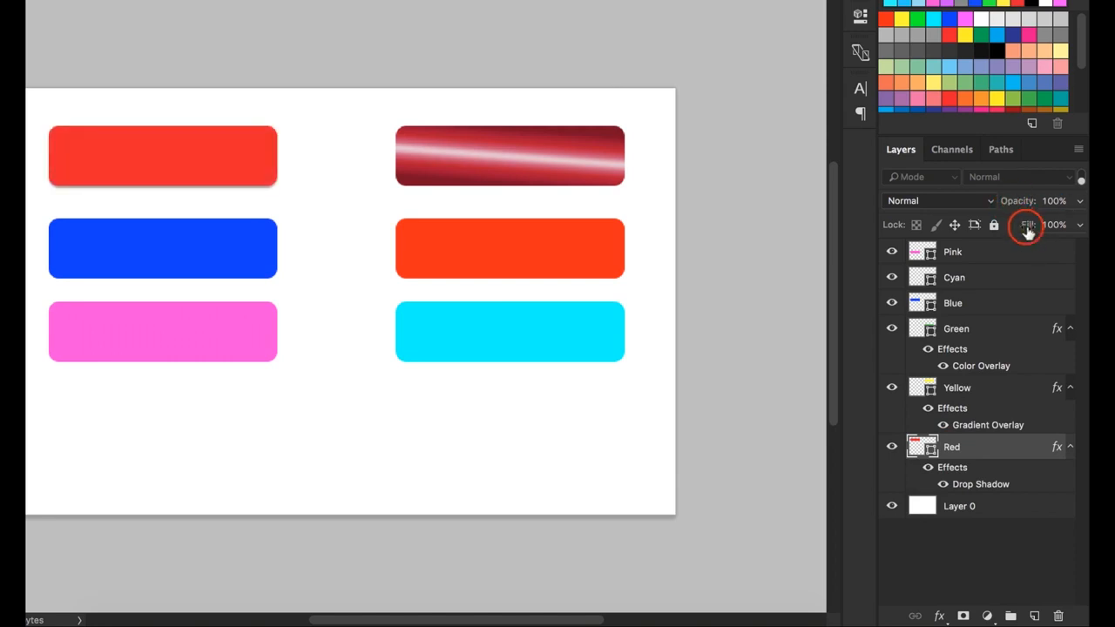
drag(1026, 232, 817, 250)
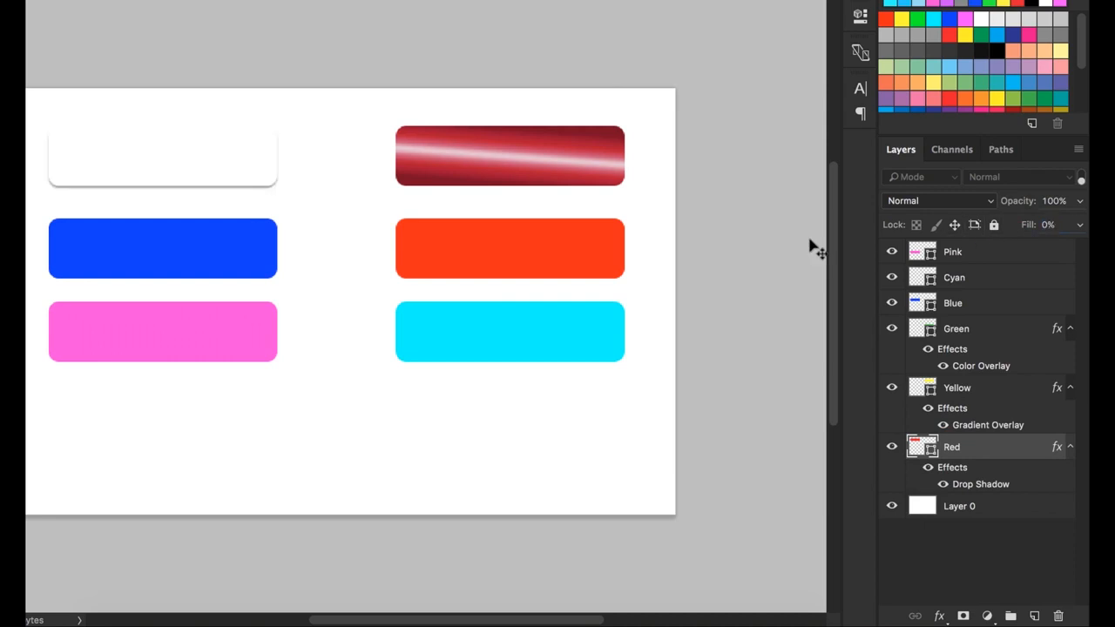